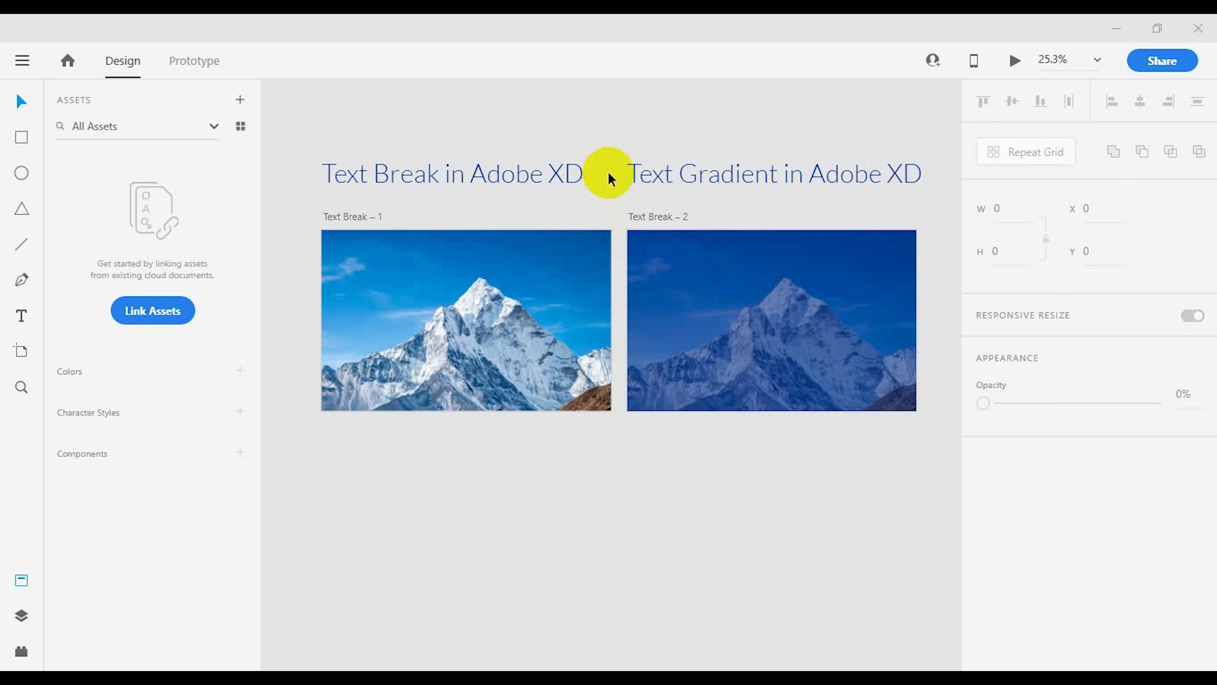
# Check the fill colour of the "Text Break in Adobe XD" heading.
pyautogui.click(571, 175)
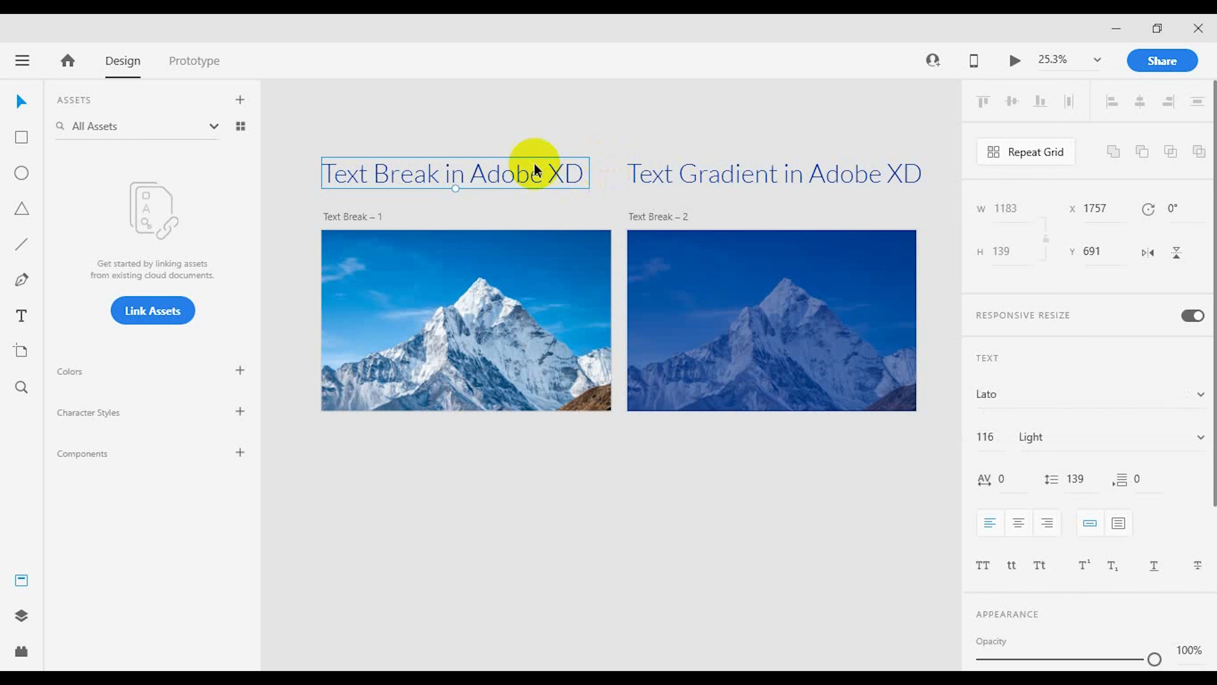
pyautogui.scroll(-5, 1149, 435)
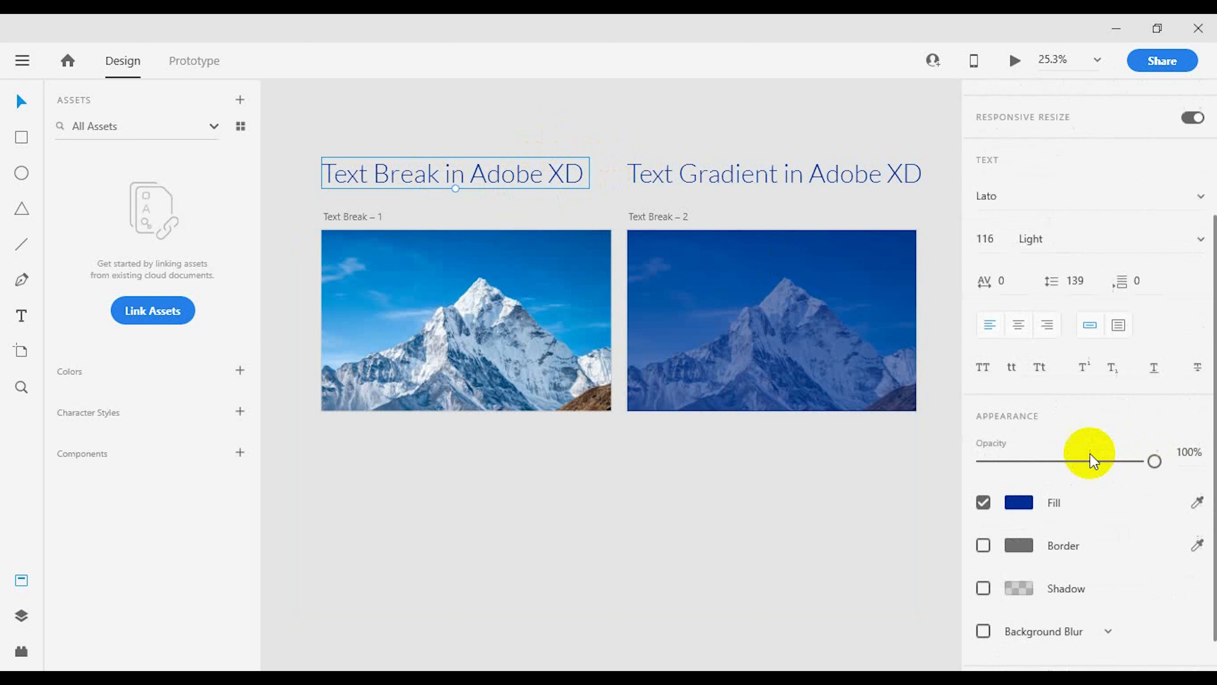
pyautogui.click(1037, 469)
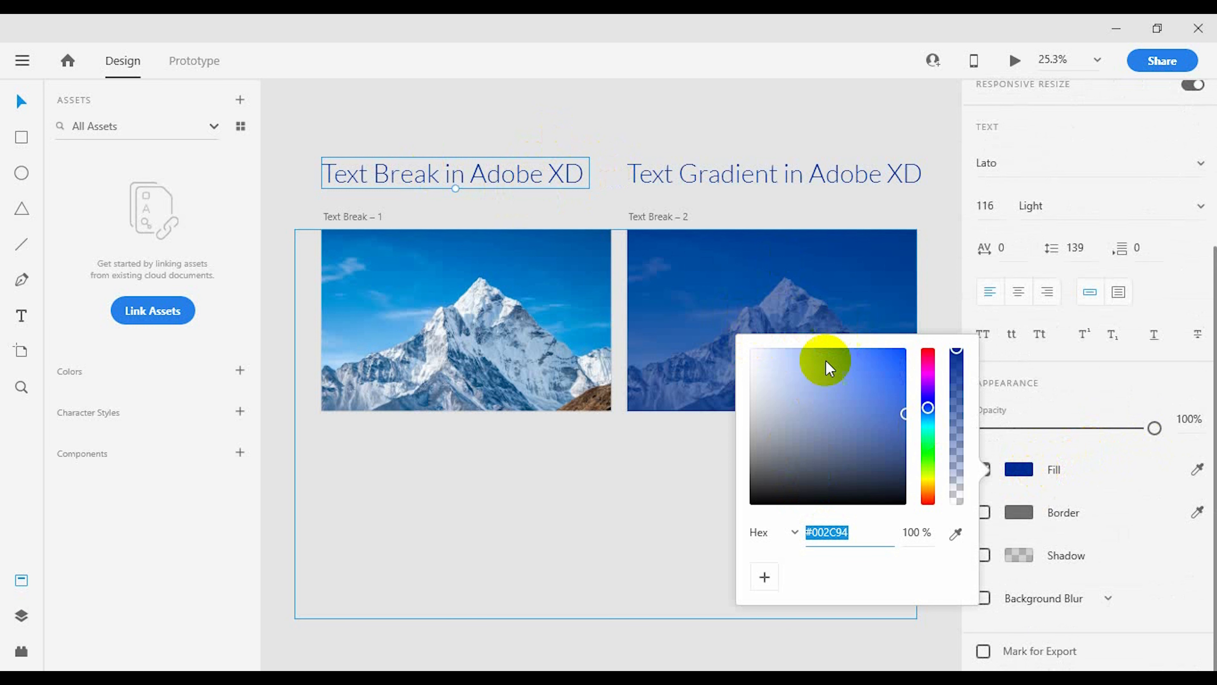
pyautogui.click(655, 488)
# Copy the words "Adobe XD" from the Text Break heading and place them over the sky in the Text Break – 1 artboard.
pyautogui.doubleClick(455, 168)
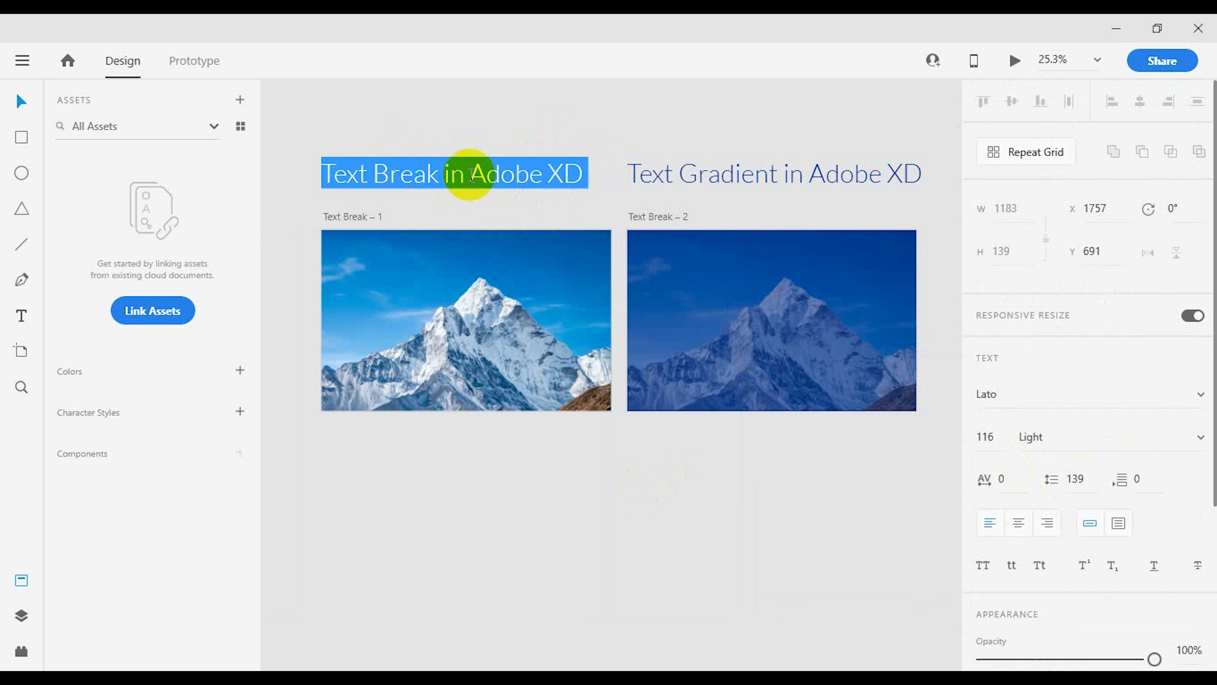
pyautogui.doubleClick(455, 173)
pyautogui.moveTo(467, 173); pyautogui.dragTo(501, 175)
pyautogui.moveTo(622, 188); pyautogui.dragTo(603, 229)
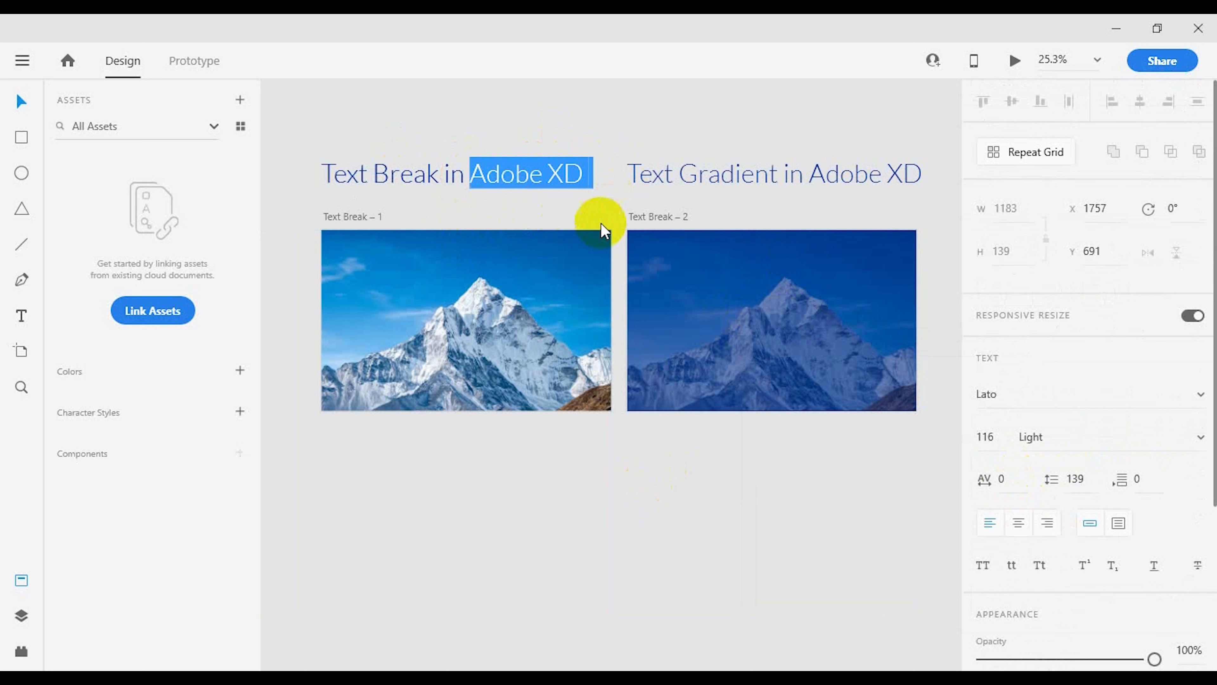
pyautogui.click(21, 101)
pyautogui.click(467, 120)
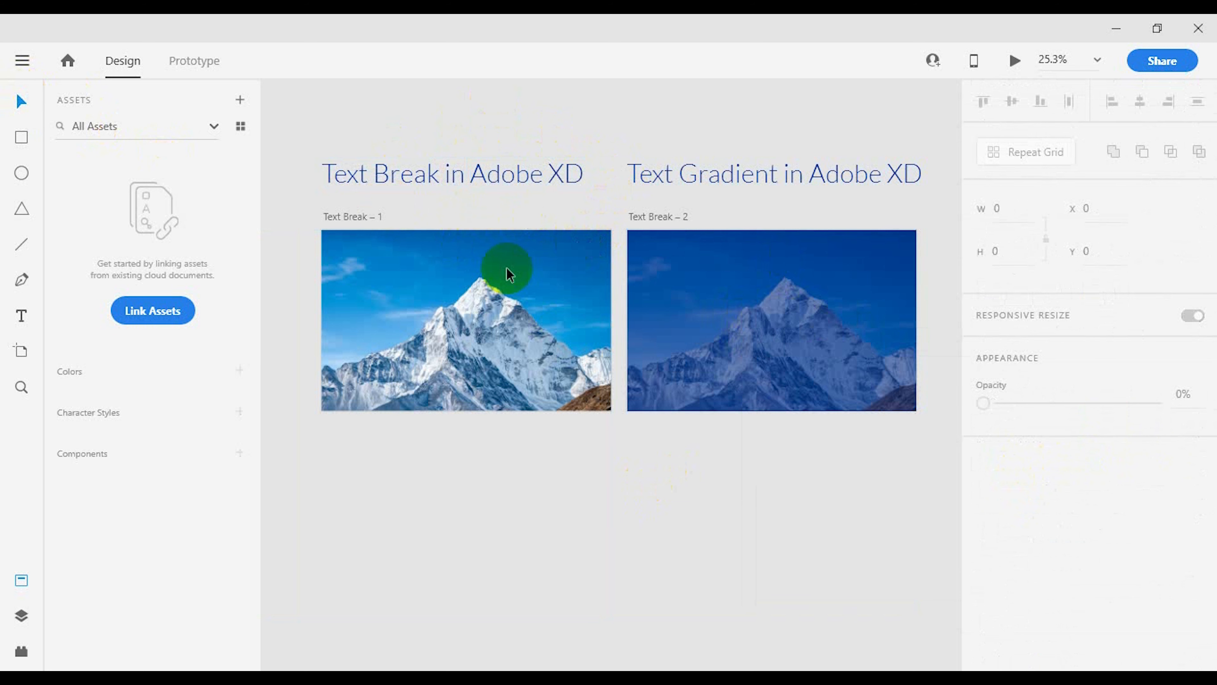
pyautogui.doubleClick(504, 417)
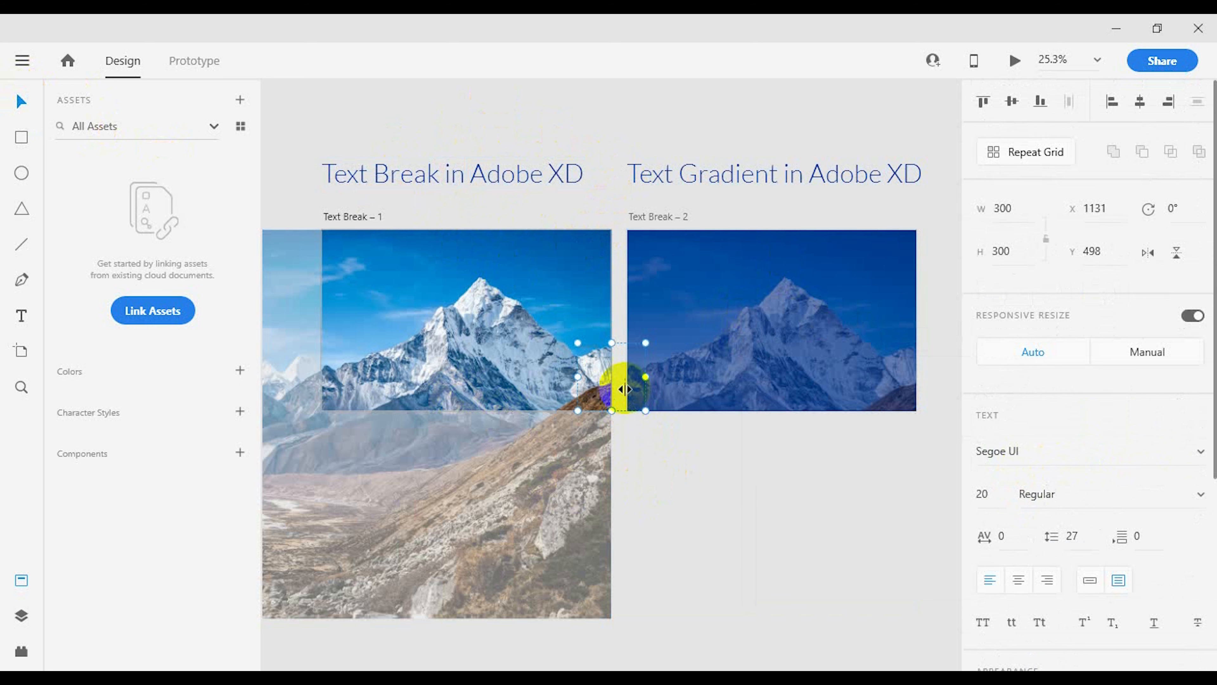
pyautogui.moveTo(595, 393); pyautogui.dragTo(402, 310)
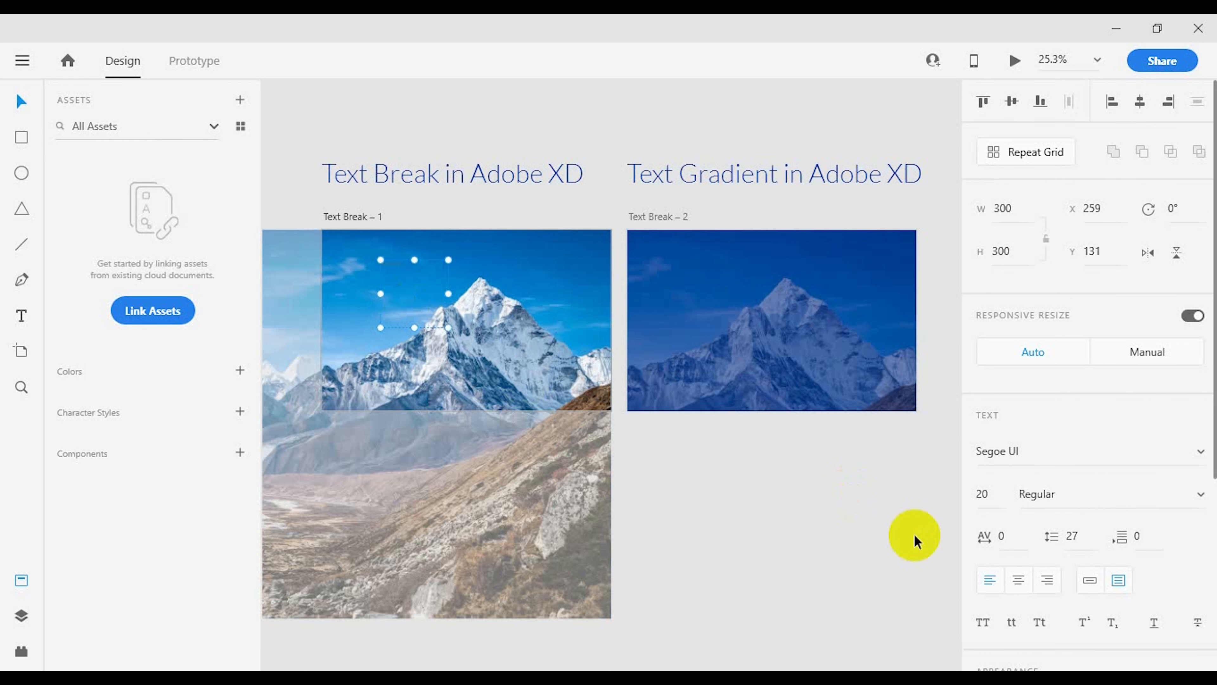
# Set the font size of the pasted "Adobe XD" text to 116.
pyautogui.scroll(-2, 1002, 489)
pyautogui.click(998, 412)
pyautogui.write('121')
pyautogui.press('Return')
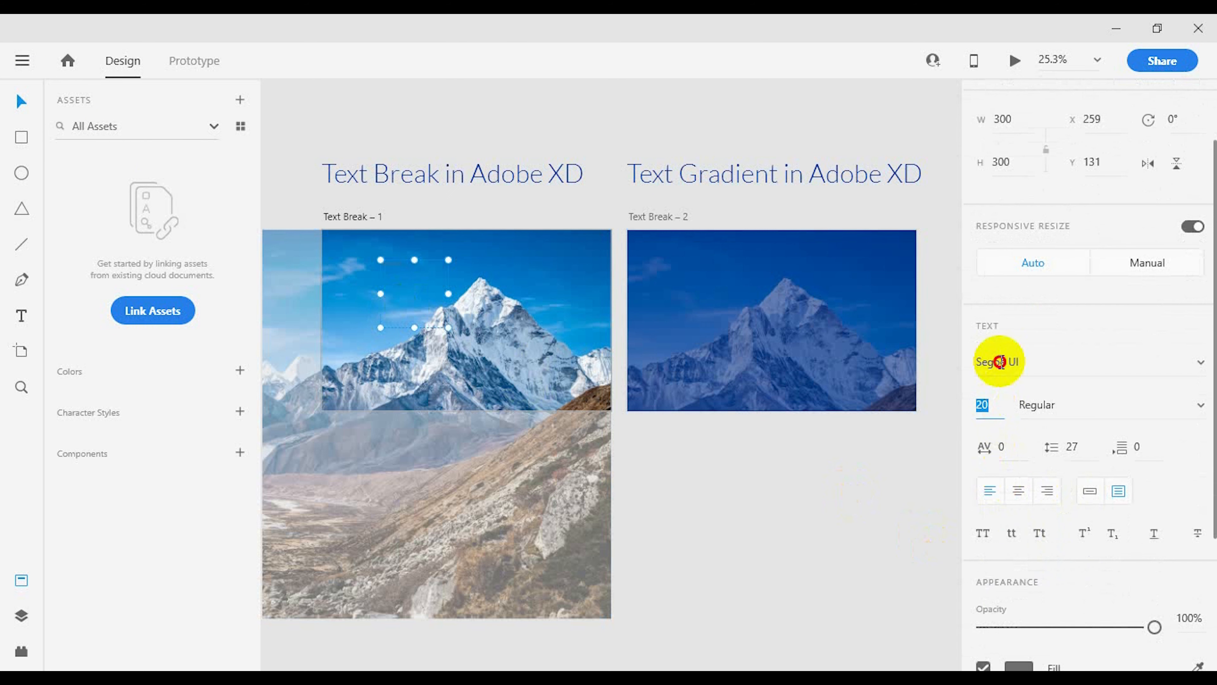
pyautogui.write('116')
pyautogui.press('Return')
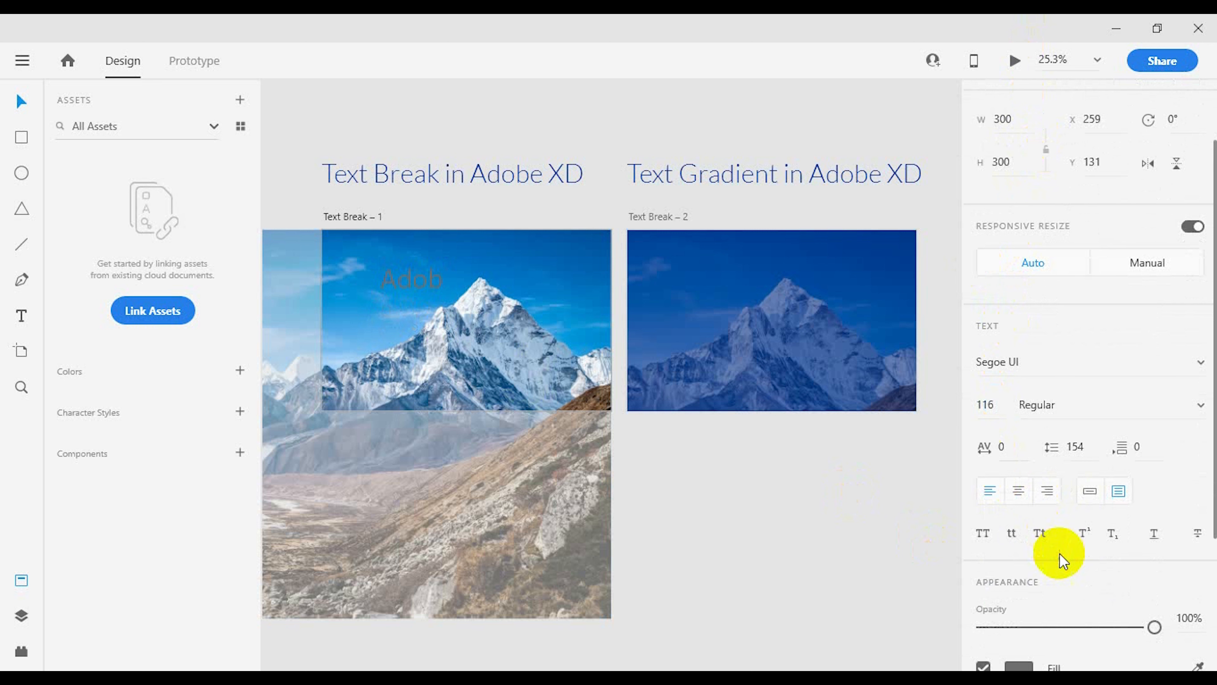
# Make the "Adobe XD" text box adjust its width automatically and join its two lines into one.
pyautogui.click(1095, 490)
pyautogui.scroll(2, 1096, 499)
pyautogui.click(412, 329)
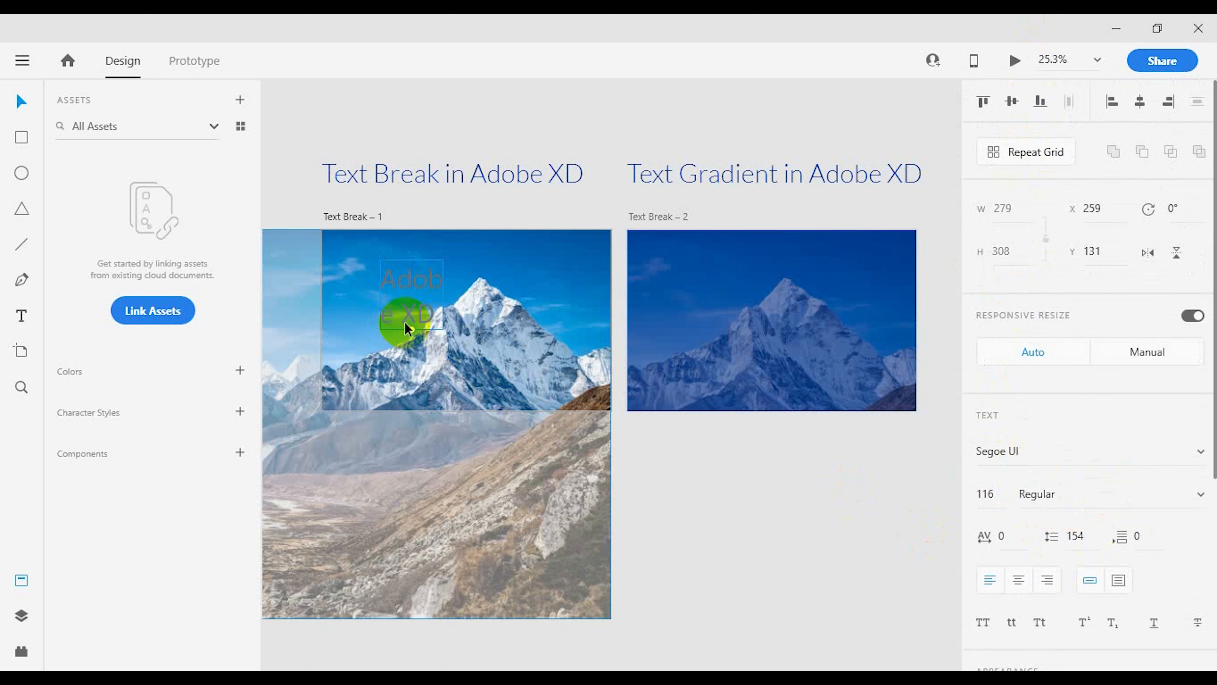
pyautogui.doubleClick(425, 294)
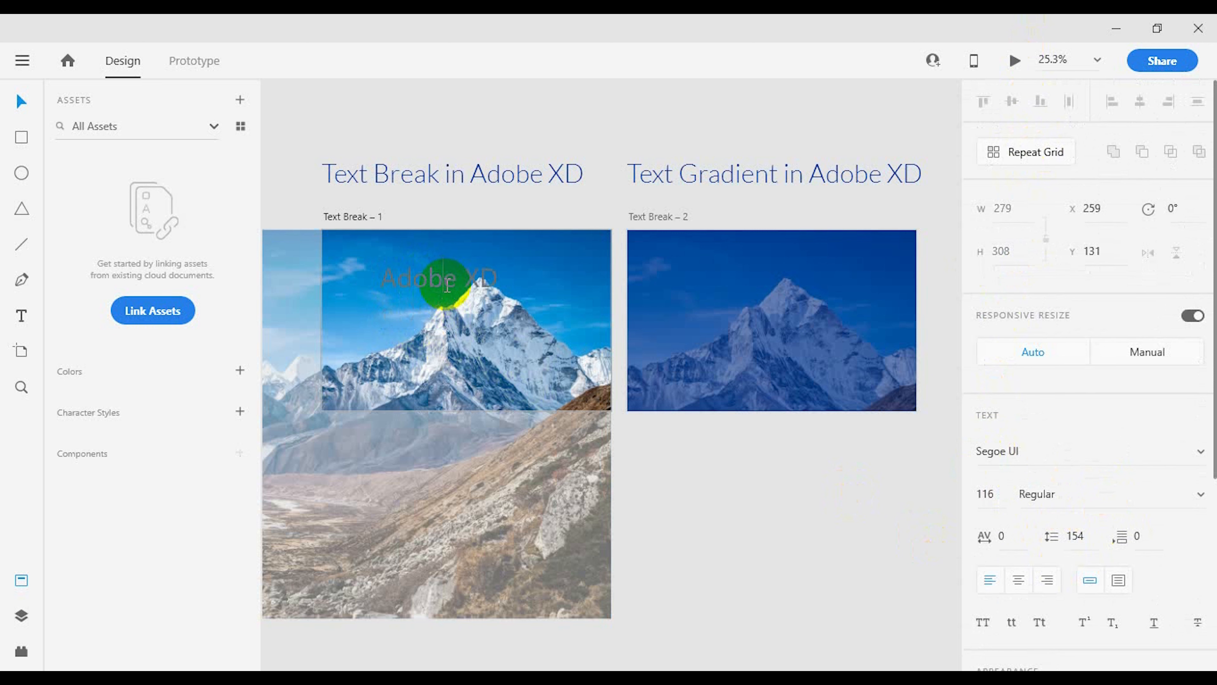
pyautogui.click(21, 101)
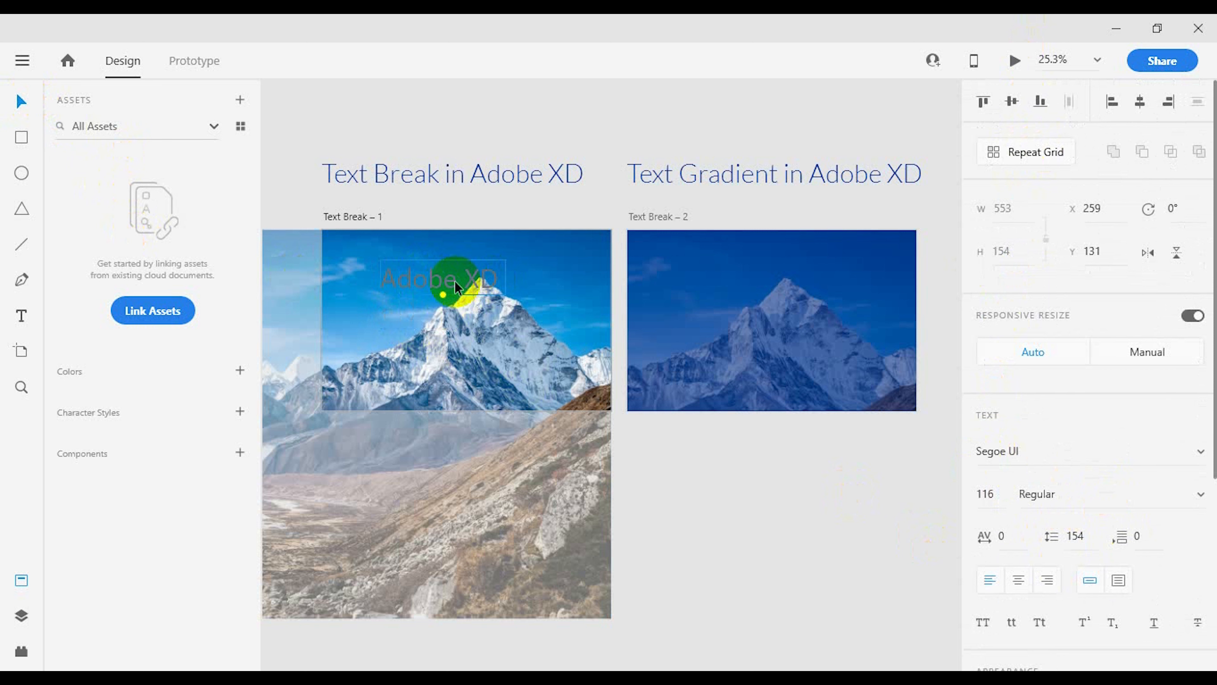
# Enlarge the "Adobe XD" text across the mountain to a font size of about 249 and change its font to Poppins.
pyautogui.click(440, 298)
pyautogui.moveTo(440, 297)
pyautogui.mouseDown()
pyautogui.moveTo(443, 332)
pyautogui.moveTo(475, 305)
pyautogui.moveTo(483, 329)
pyautogui.mouseUp()
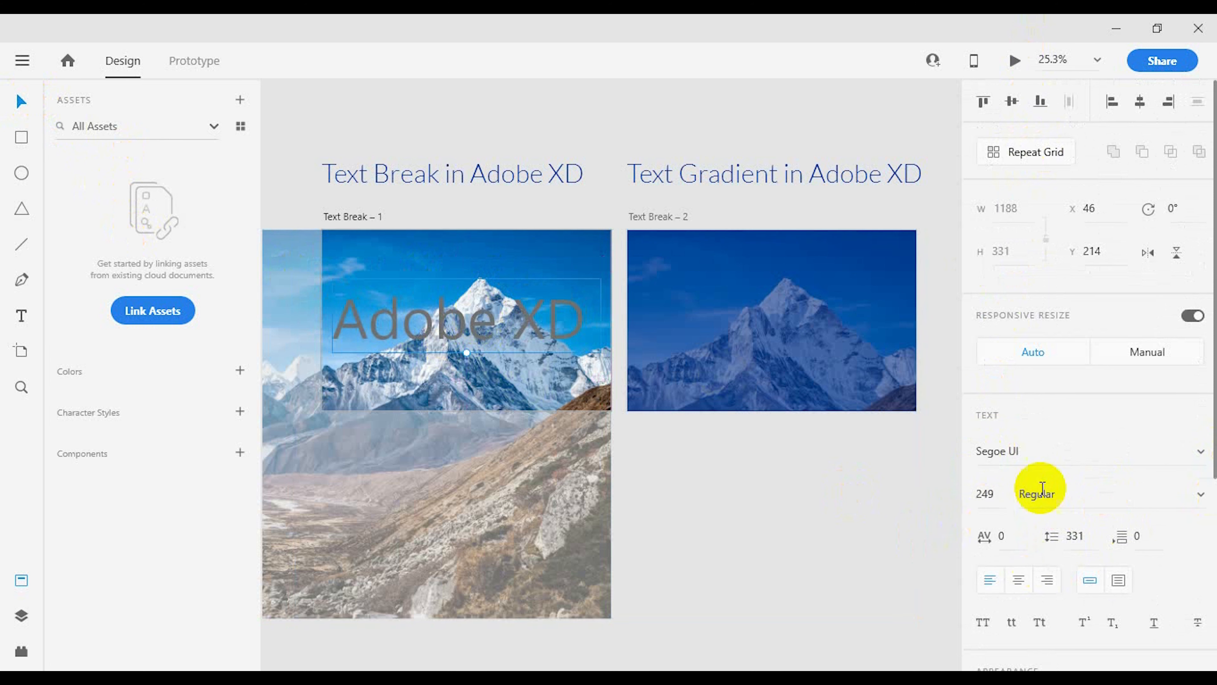
pyautogui.click(1053, 459)
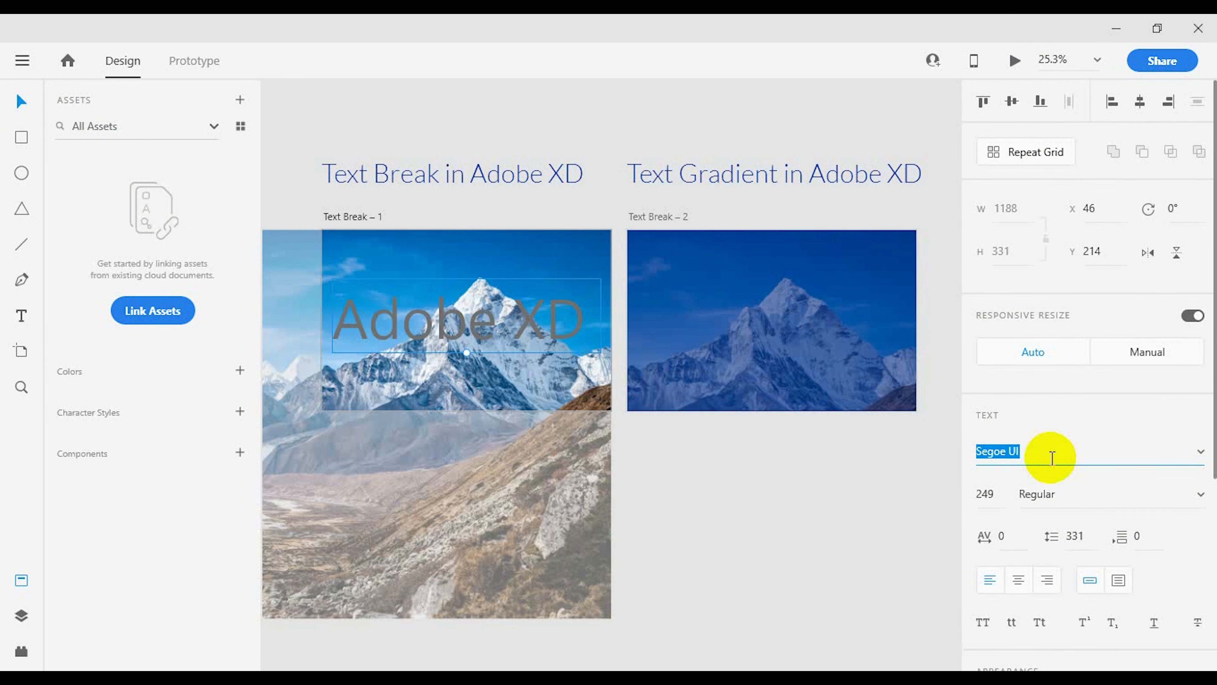
pyautogui.write('Poppins')
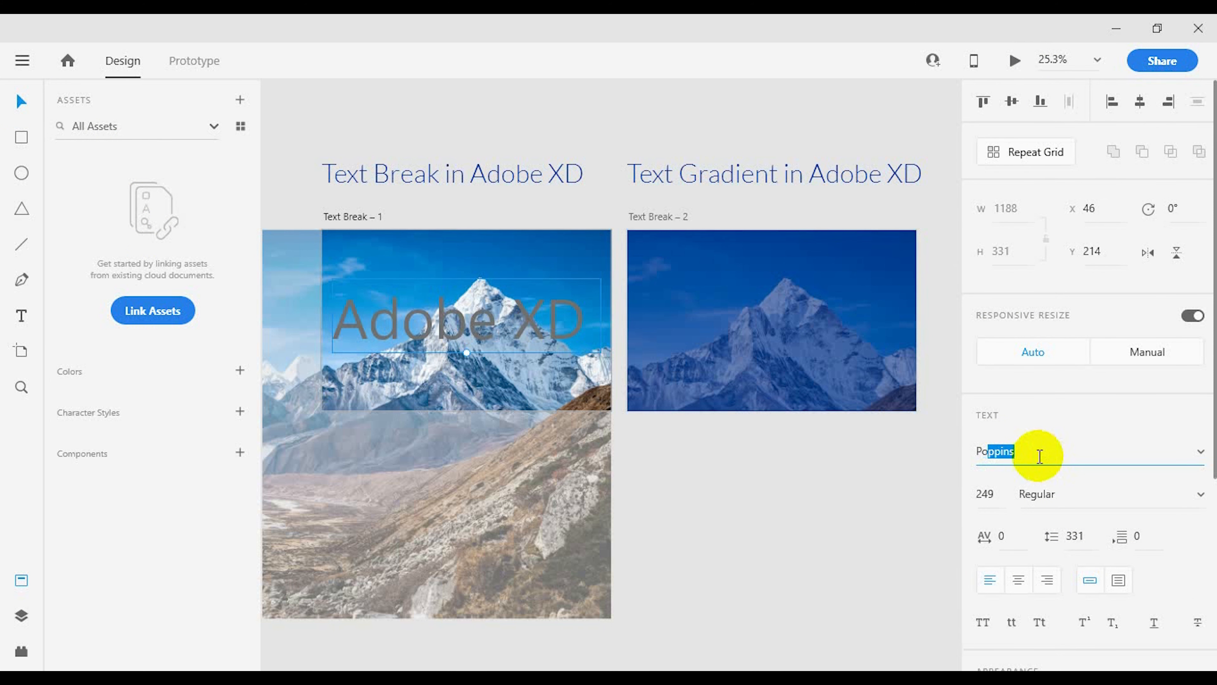
# Set the font weight of the "Adobe XD" text to Black.
pyautogui.click(1055, 492)
pyautogui.press('Up')
pyautogui.press('Up')
pyautogui.press('Up')
pyautogui.press('Up')
pyautogui.press('Up')
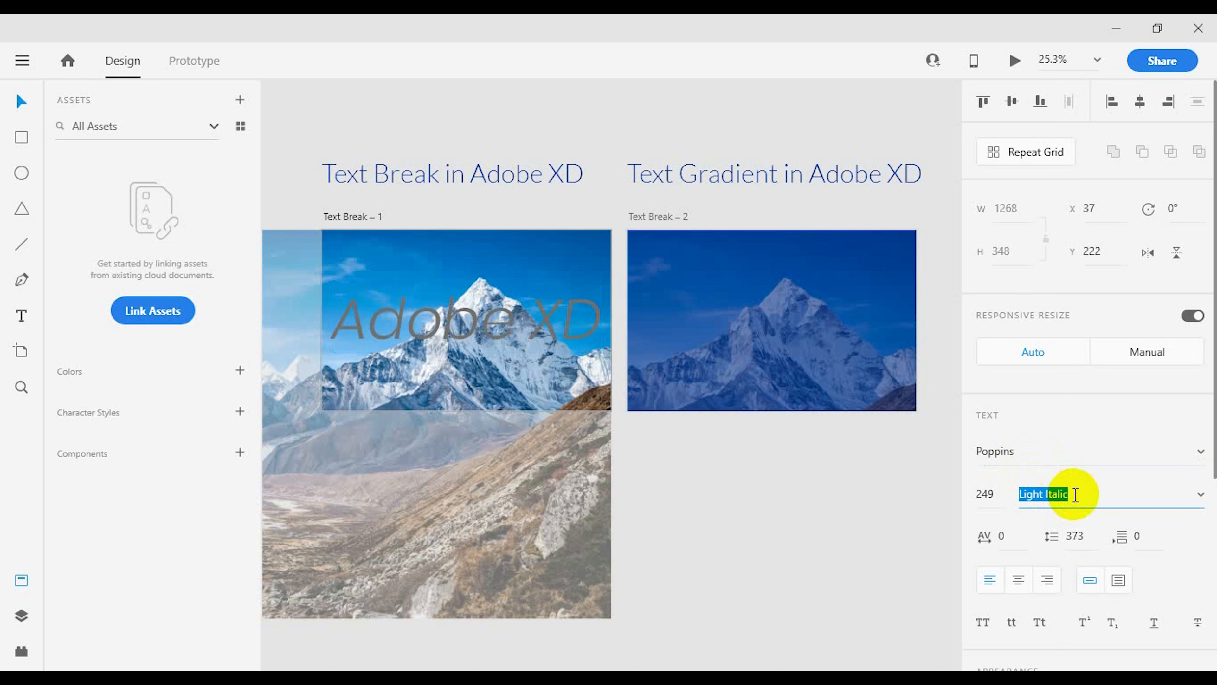
pyautogui.press('Down')
pyautogui.press('Down')
pyautogui.press('Down')
pyautogui.press('Down')
pyautogui.press('Down')
pyautogui.press('Down')
pyautogui.press('Down')
pyautogui.press('Down')
pyautogui.press('Down')
pyautogui.press('Down')
pyautogui.press('Down')
pyautogui.press('Down')
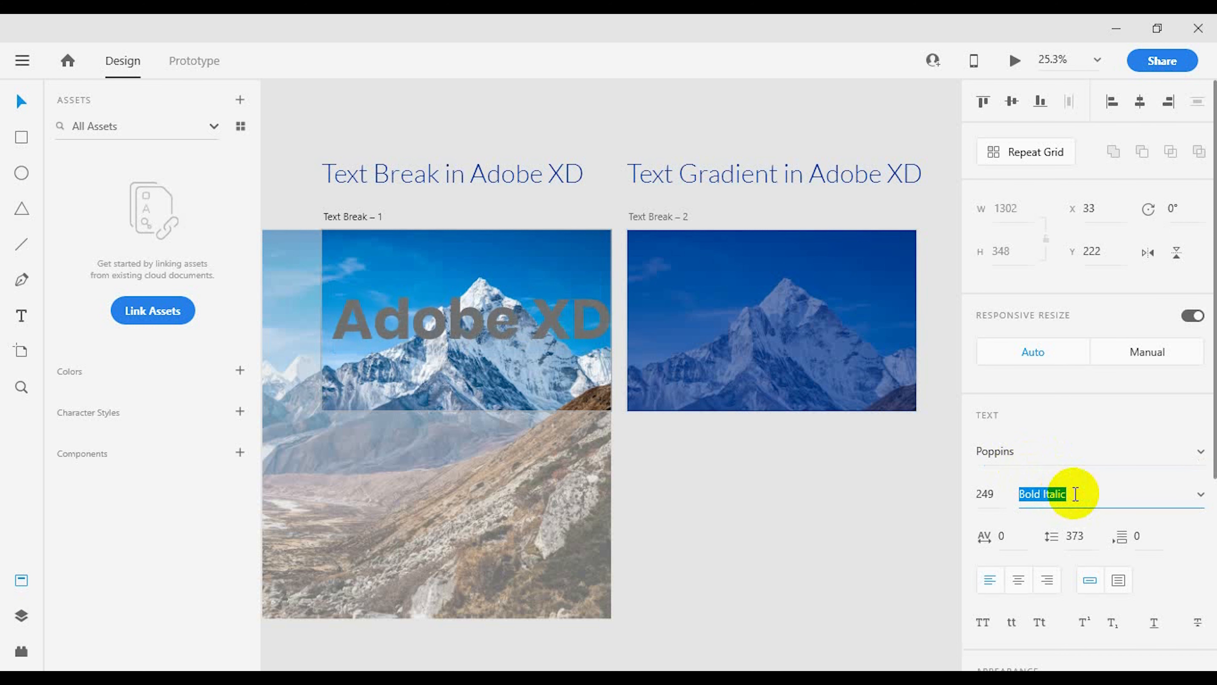
pyautogui.press('Down')
pyautogui.press('Down')
pyautogui.press('Down')
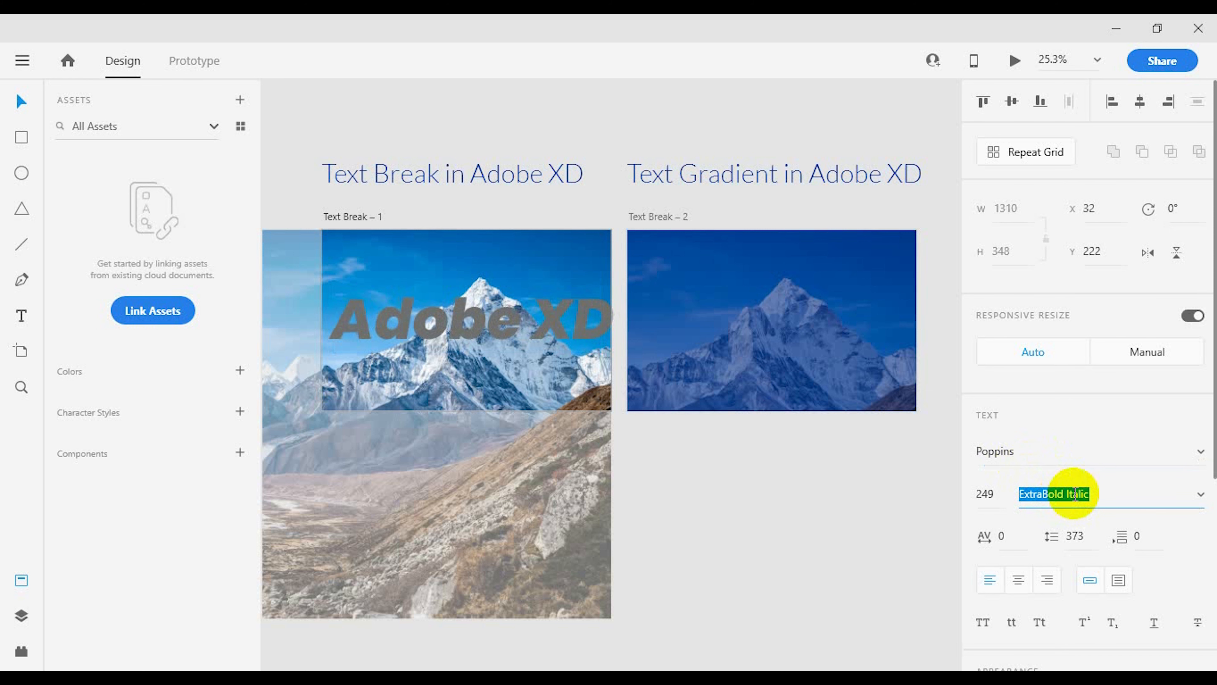
pyautogui.click(698, 557)
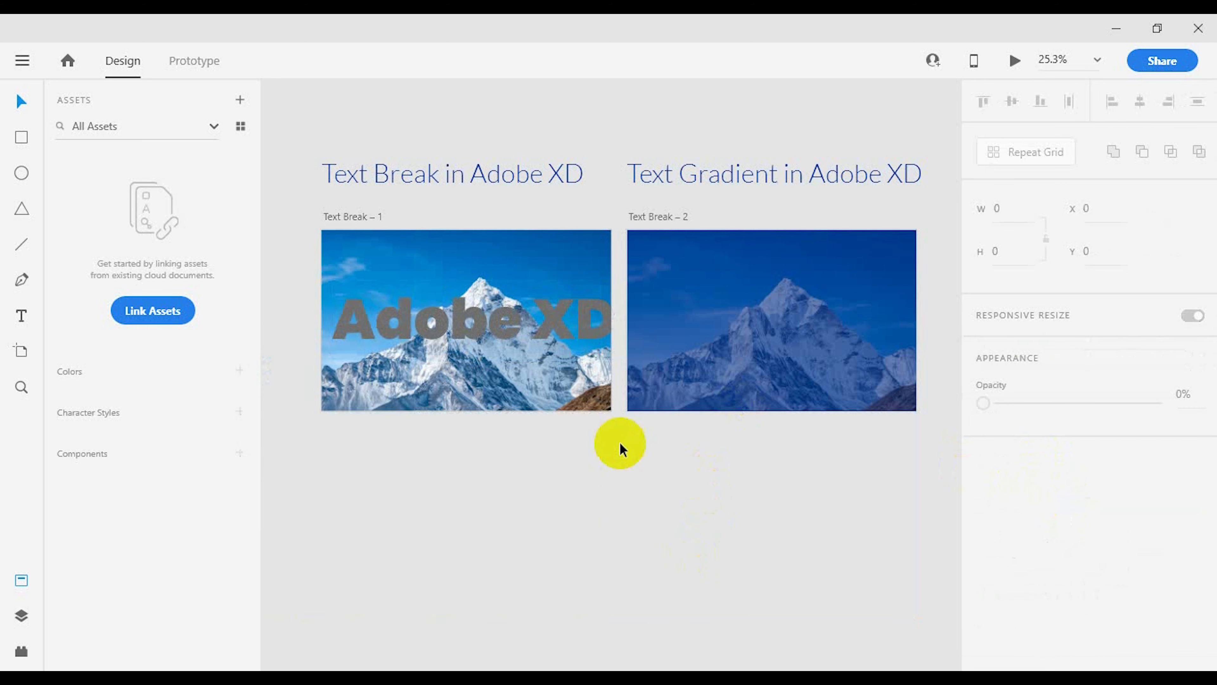
# Scale the "Adobe XD" text down to a font size of about 213 inside the artboard and fill it with white.
pyautogui.click(549, 335)
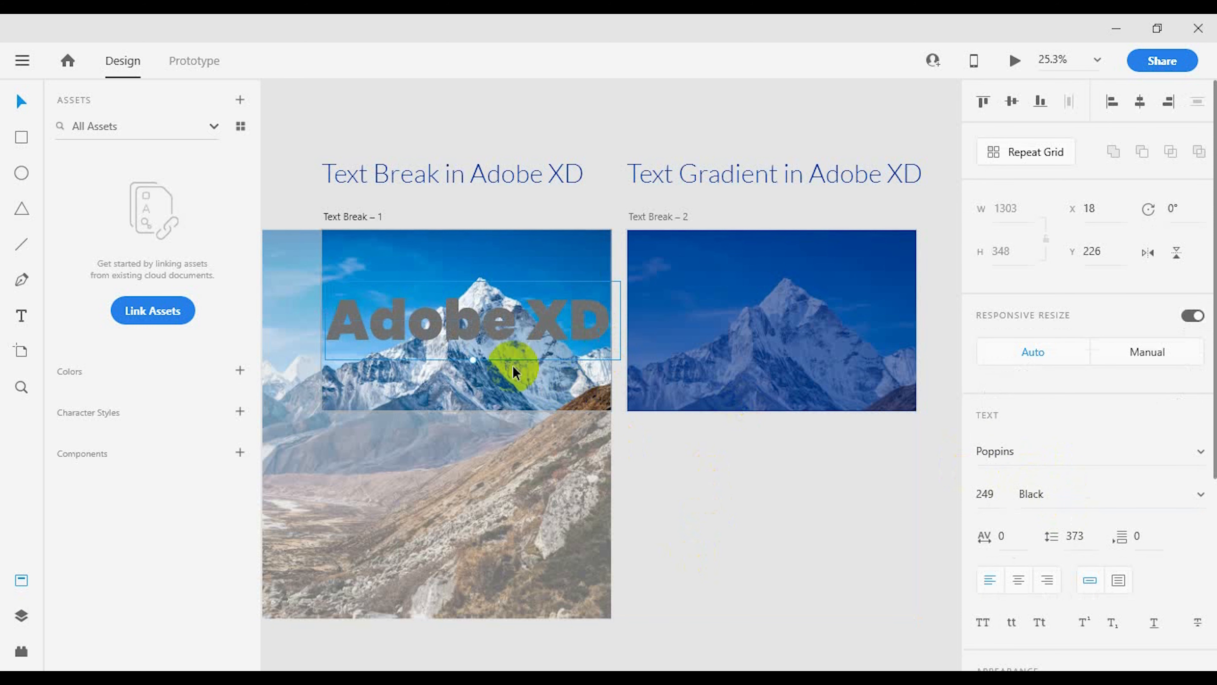
pyautogui.moveTo(472, 363); pyautogui.dragTo(485, 342)
pyautogui.scroll(-5, 1073, 464)
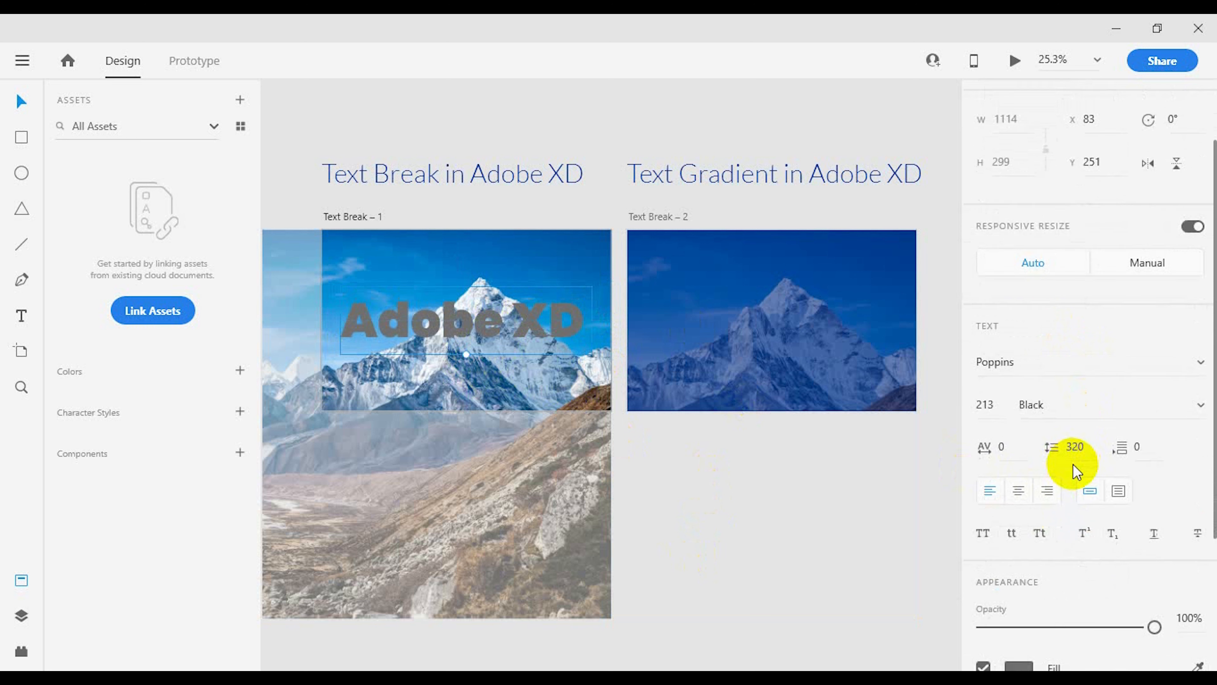
pyautogui.click(1020, 490)
pyautogui.moveTo(856, 456); pyautogui.dragTo(706, 326)
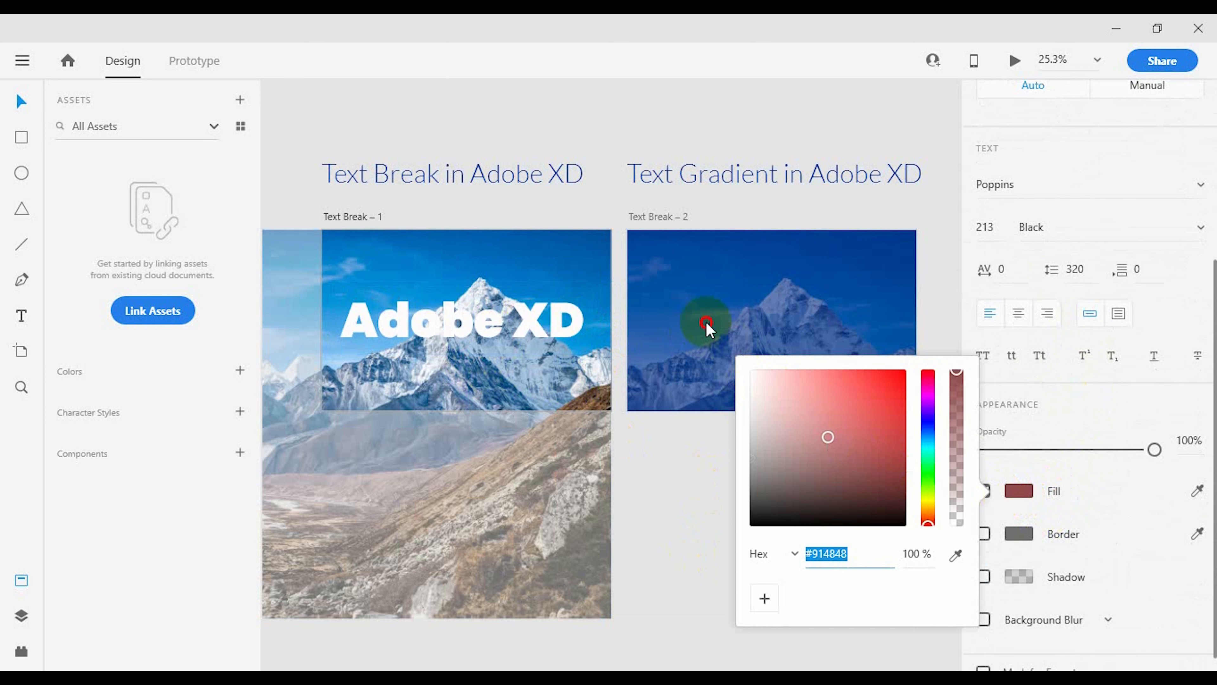
pyautogui.click(683, 528)
# Convert the white "Adobe XD" text into an editable vector path.
pyautogui.click(522, 352)
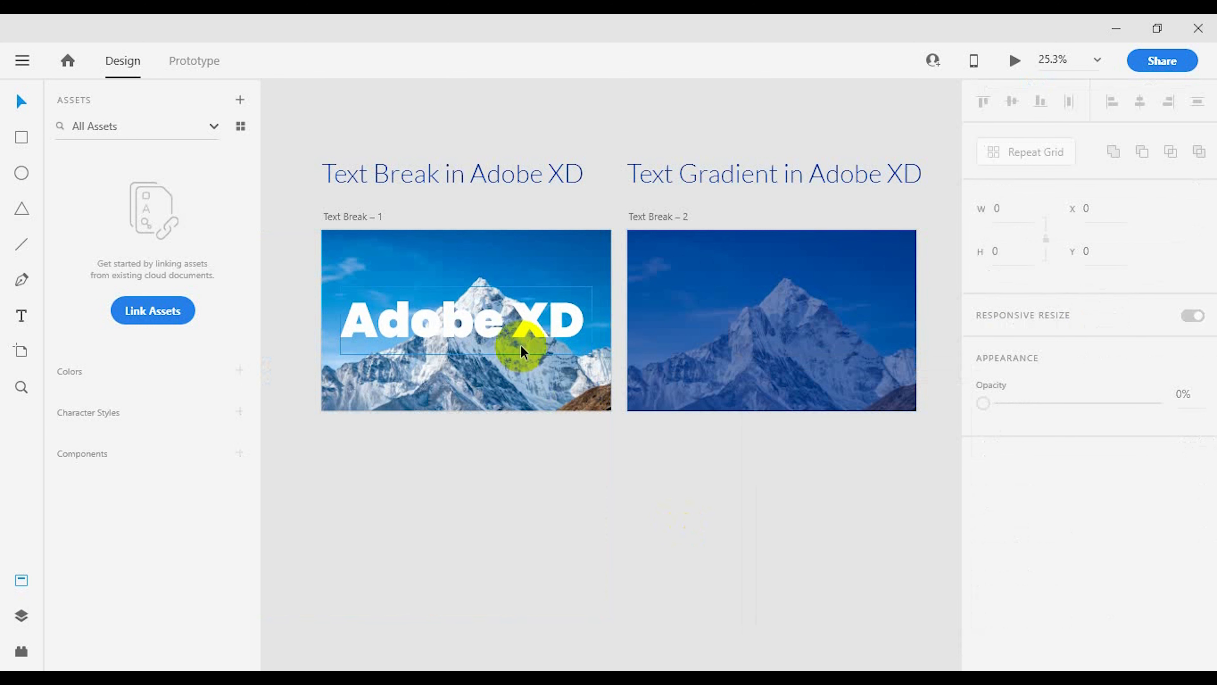
pyautogui.click(540, 334)
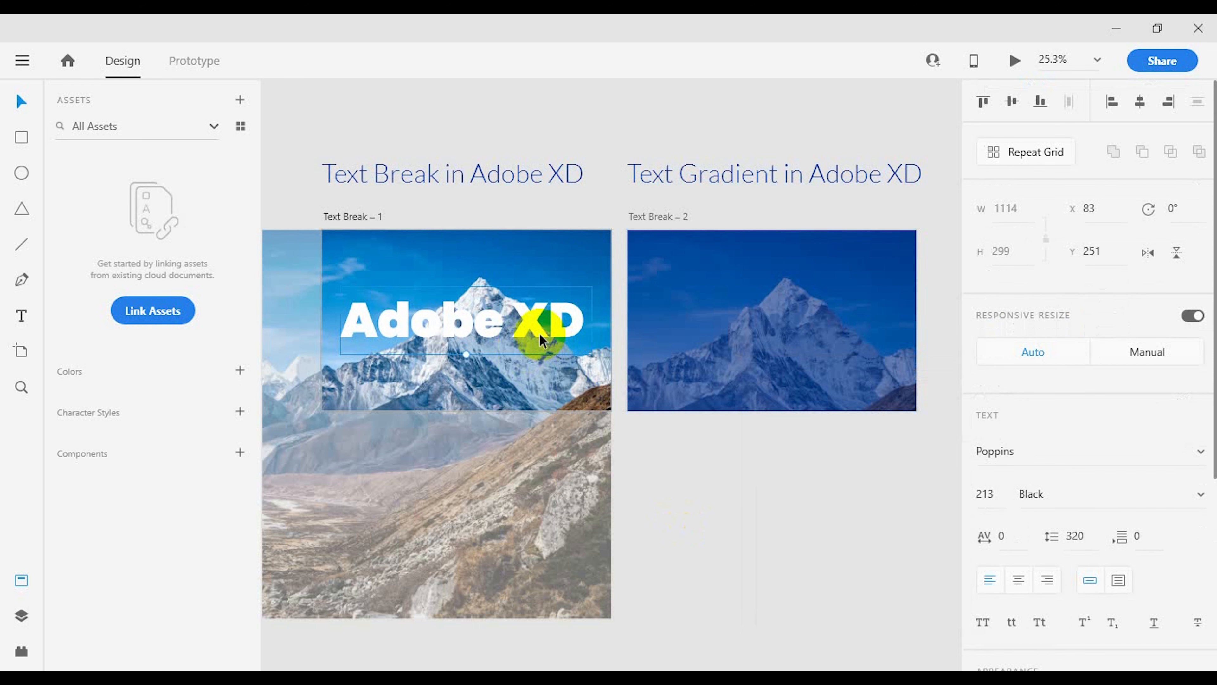
pyautogui.hotkey('ctrl', '8')
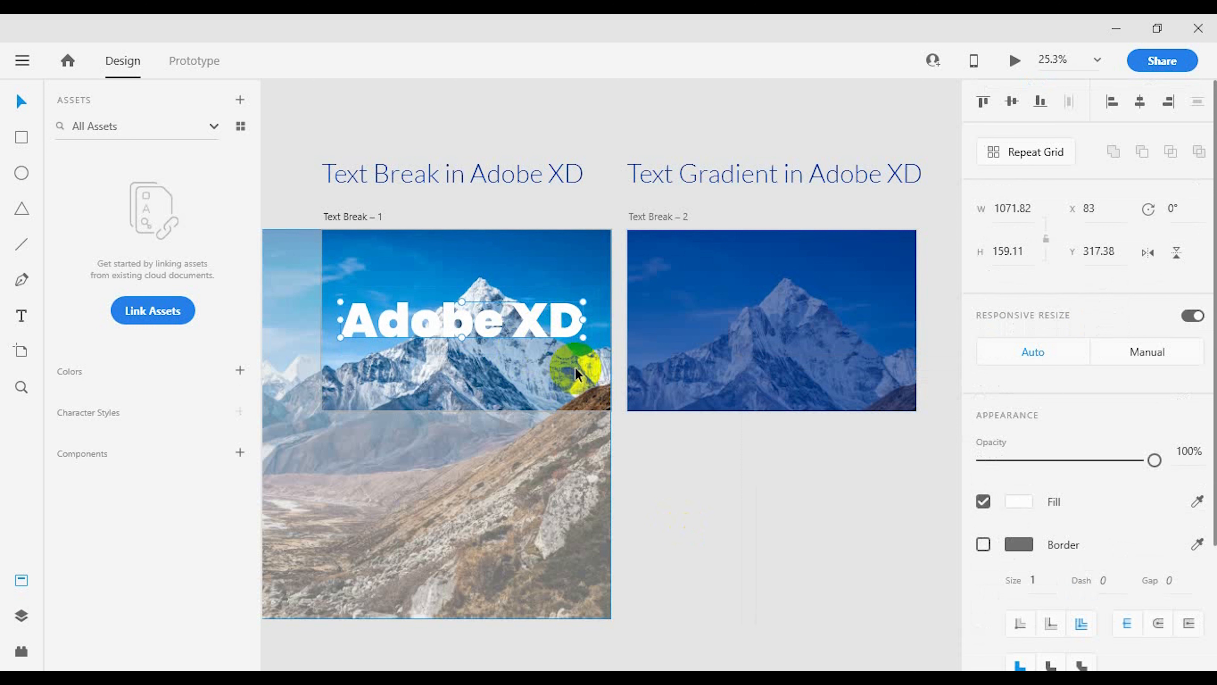
pyautogui.click(654, 490)
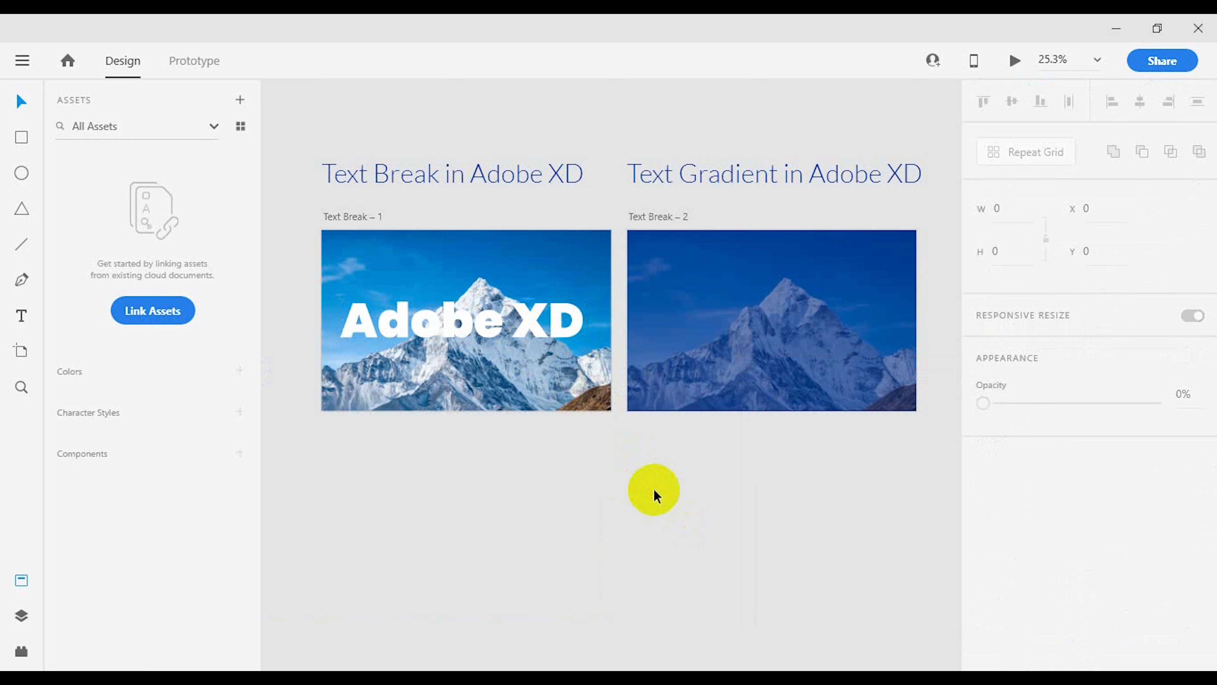
# Open the converted "Adobe XD" path for anchor point editing around the letters "o" and "b".
pyautogui.doubleClick(434, 327)
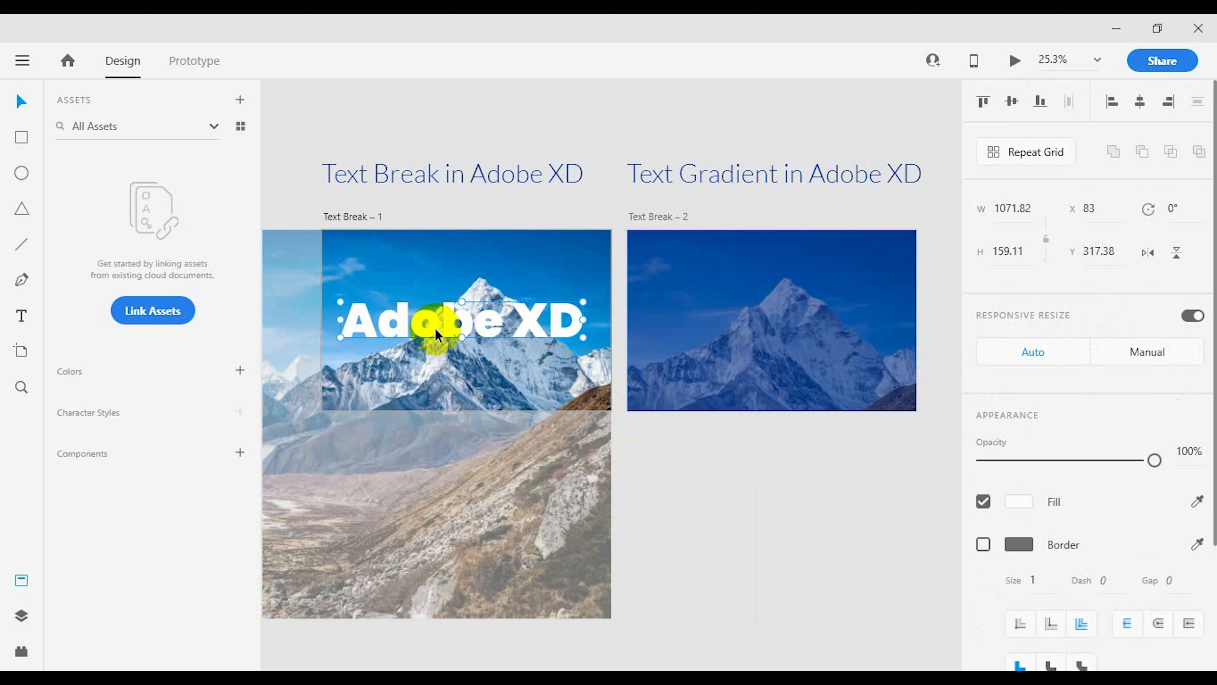
pyautogui.doubleClick(414, 324)
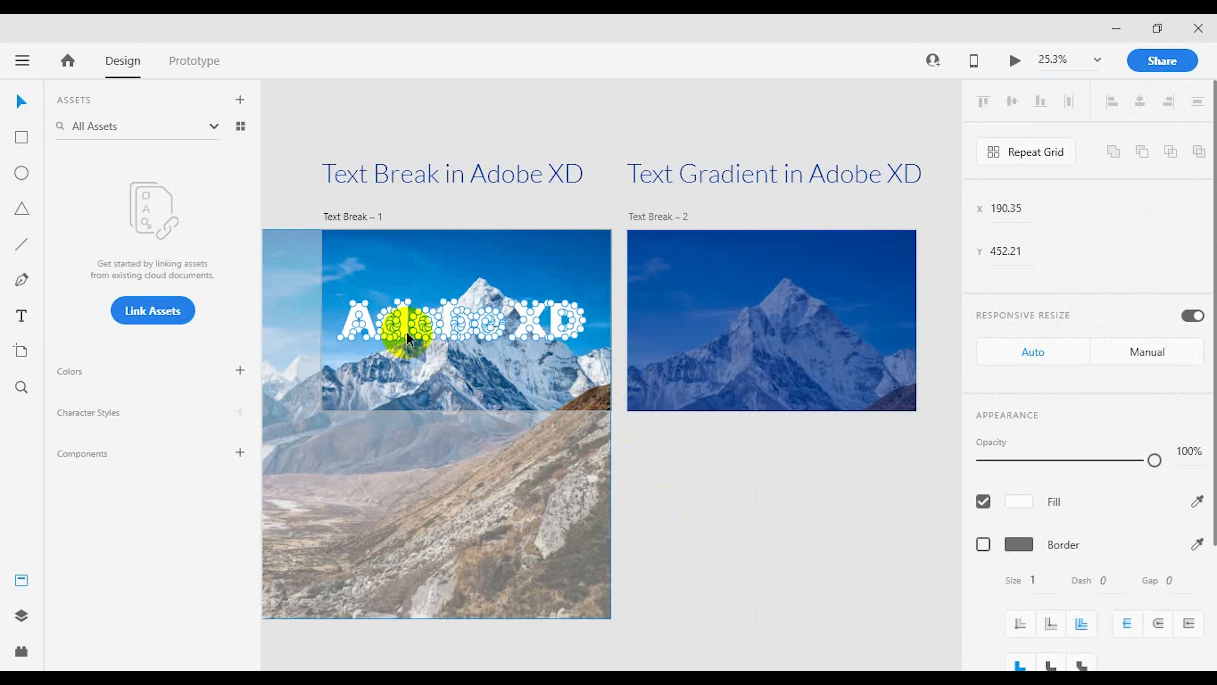
pyautogui.scroll(8, 410, 328)
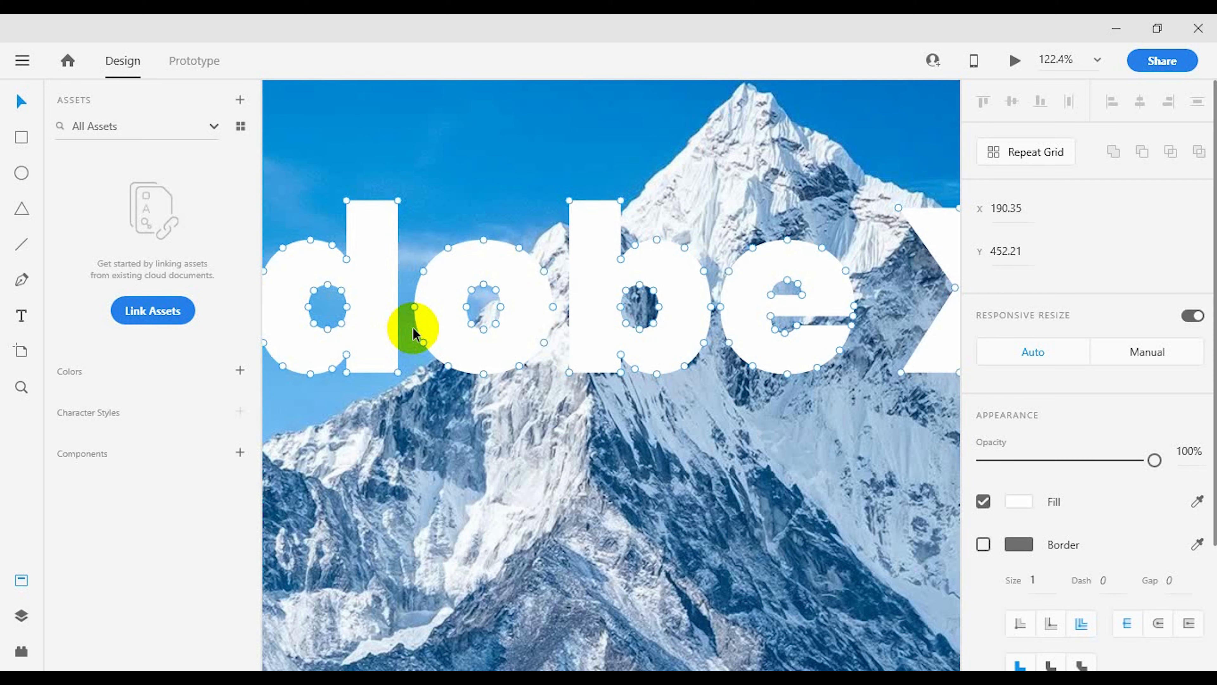
pyautogui.scroll(3, 462, 304)
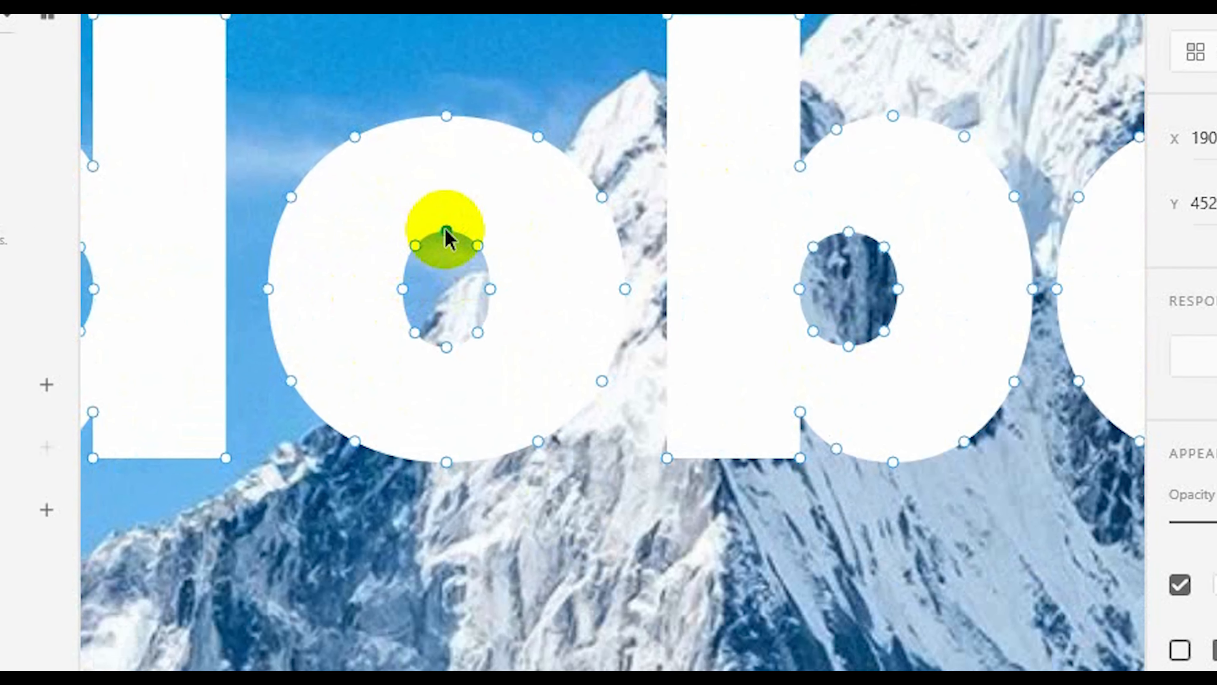
# Try pulling the top anchor point of the "o" counter downward and undo the change.
pyautogui.moveTo(446, 232); pyautogui.dragTo(446, 271)
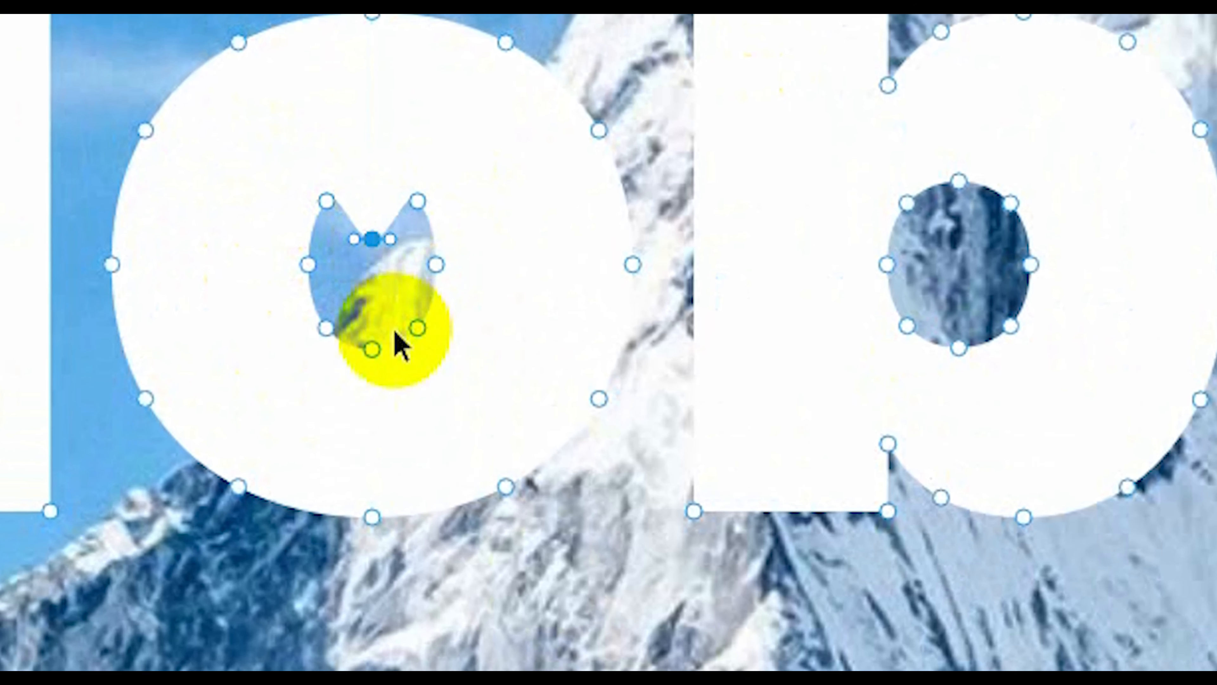
pyautogui.hotkey('ctrl', 'z')
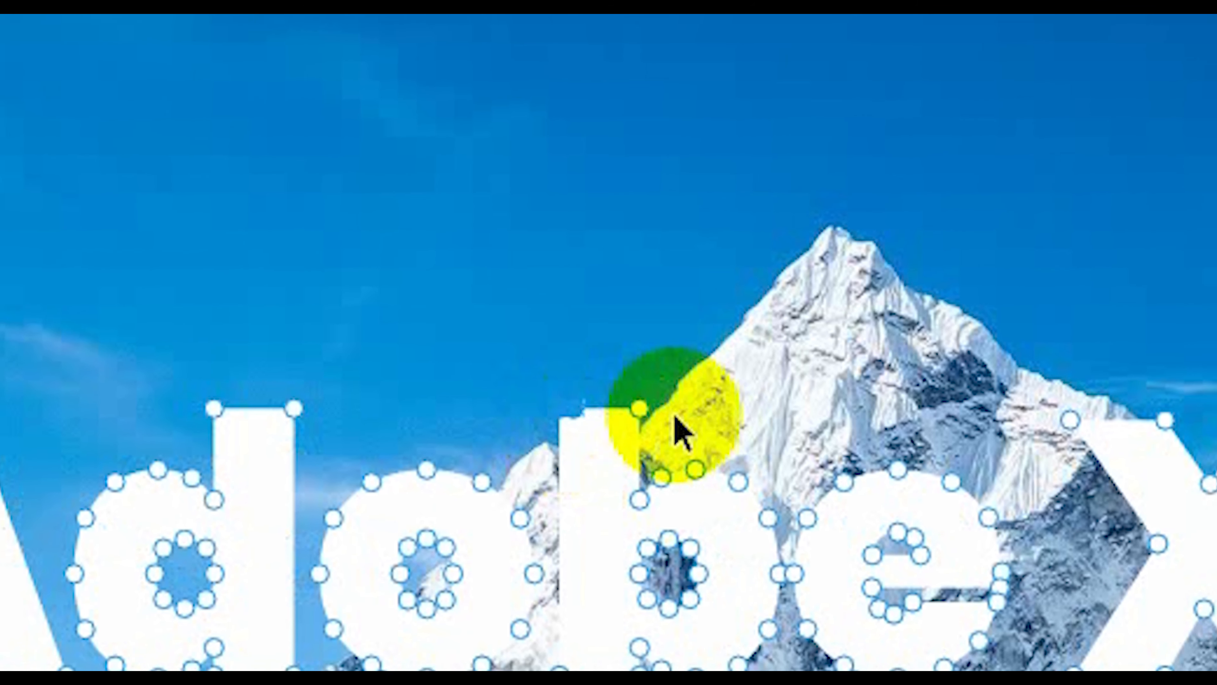
# Stretch the stem of the letter "b" upward until it reaches near the artboard's upper edge, and finish editing the path.
pyautogui.moveTo(640, 412); pyautogui.dragTo(632, 94)
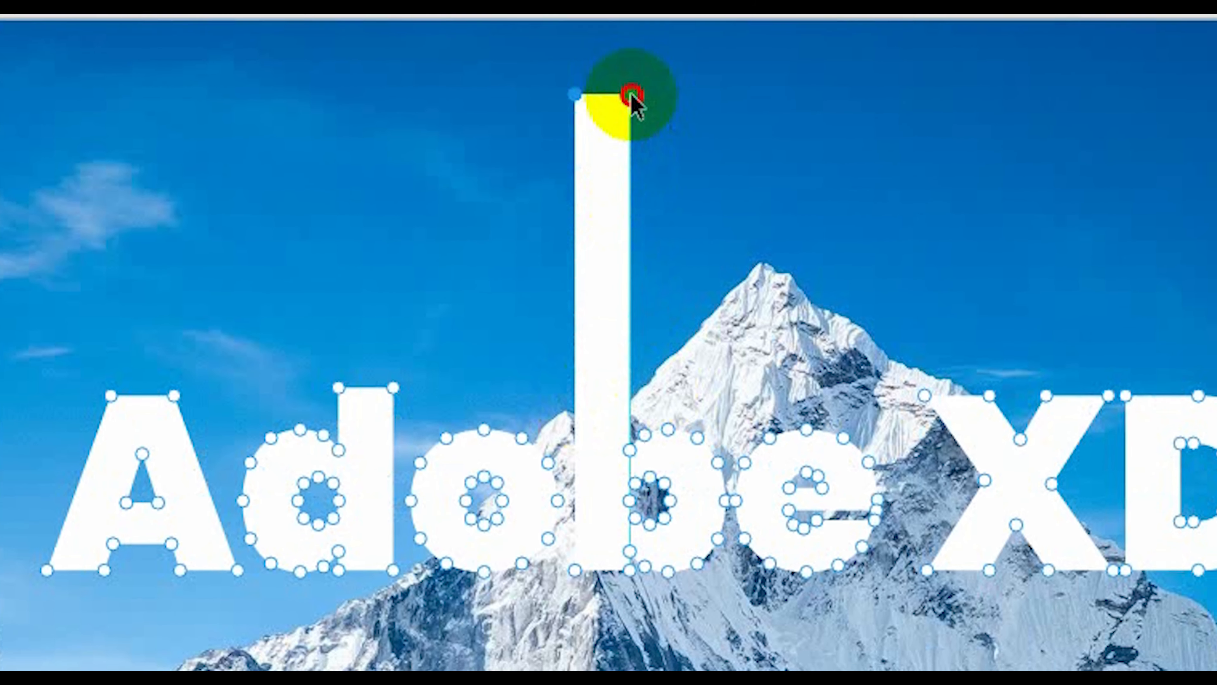
pyautogui.click(726, 16)
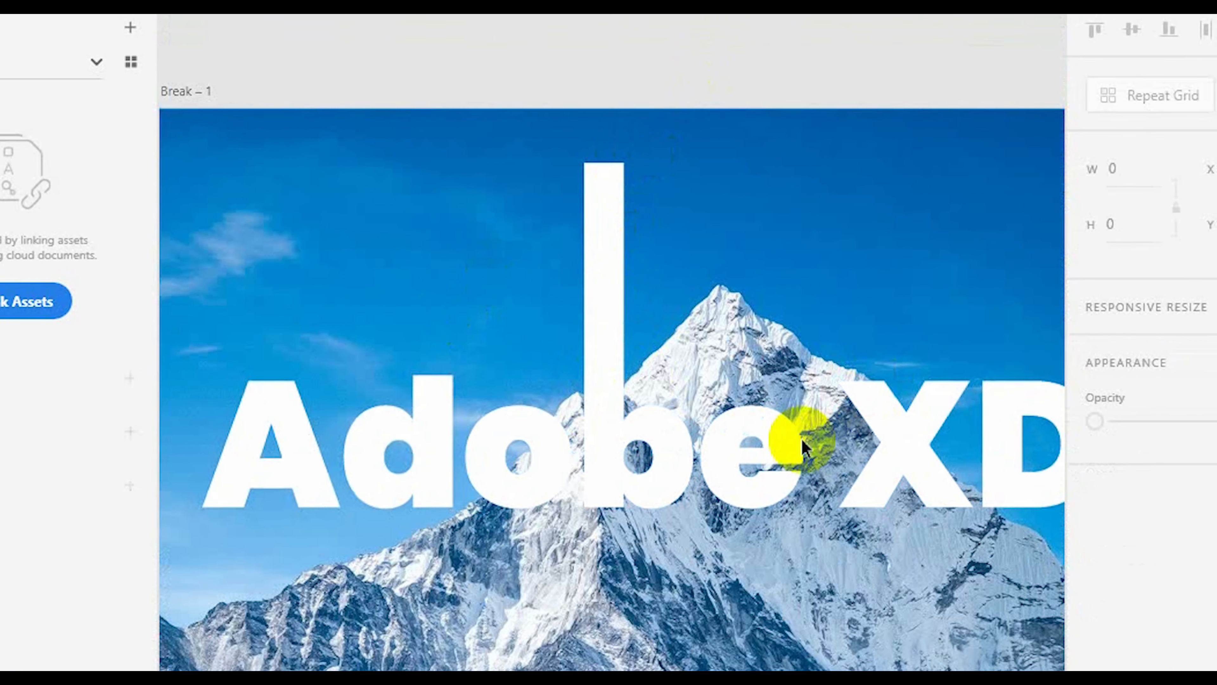
# Stretch the lower-right leg of the "X" diagonally down to the artboard's lower edge, and finish editing the path.
pyautogui.scroll(-3, 889, 464)
pyautogui.scroll(3, 608, 307)
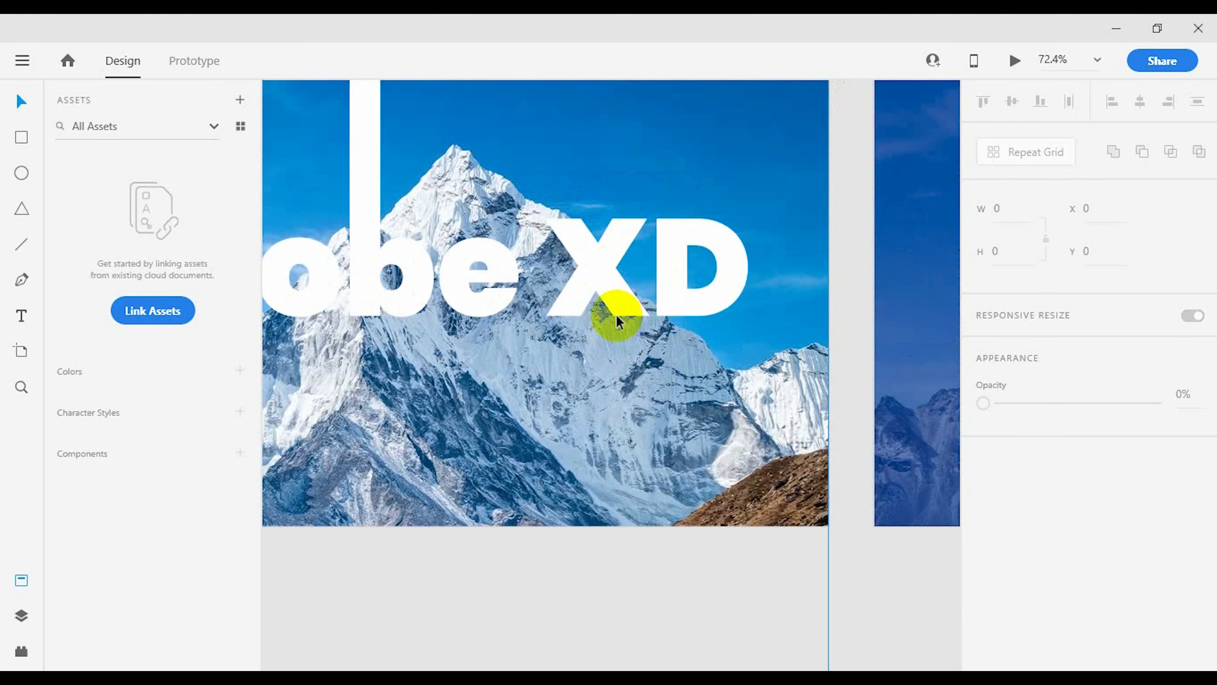
pyautogui.click(616, 314)
pyautogui.doubleClick(616, 310)
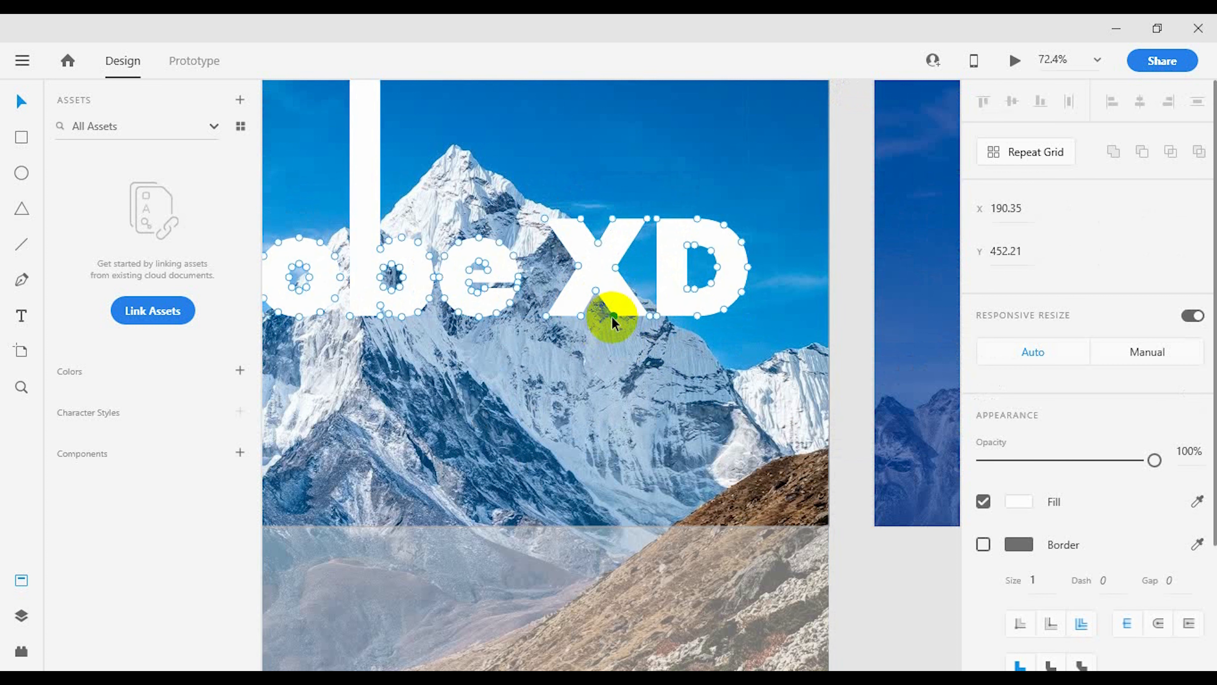
pyautogui.moveTo(615, 317)
pyautogui.mouseDown()
pyautogui.moveTo(648, 316)
pyautogui.moveTo(774, 468)
pyautogui.moveTo(791, 526)
pyautogui.mouseUp()
pyautogui.click(893, 599)
pyautogui.scroll(-3, 607, 461)
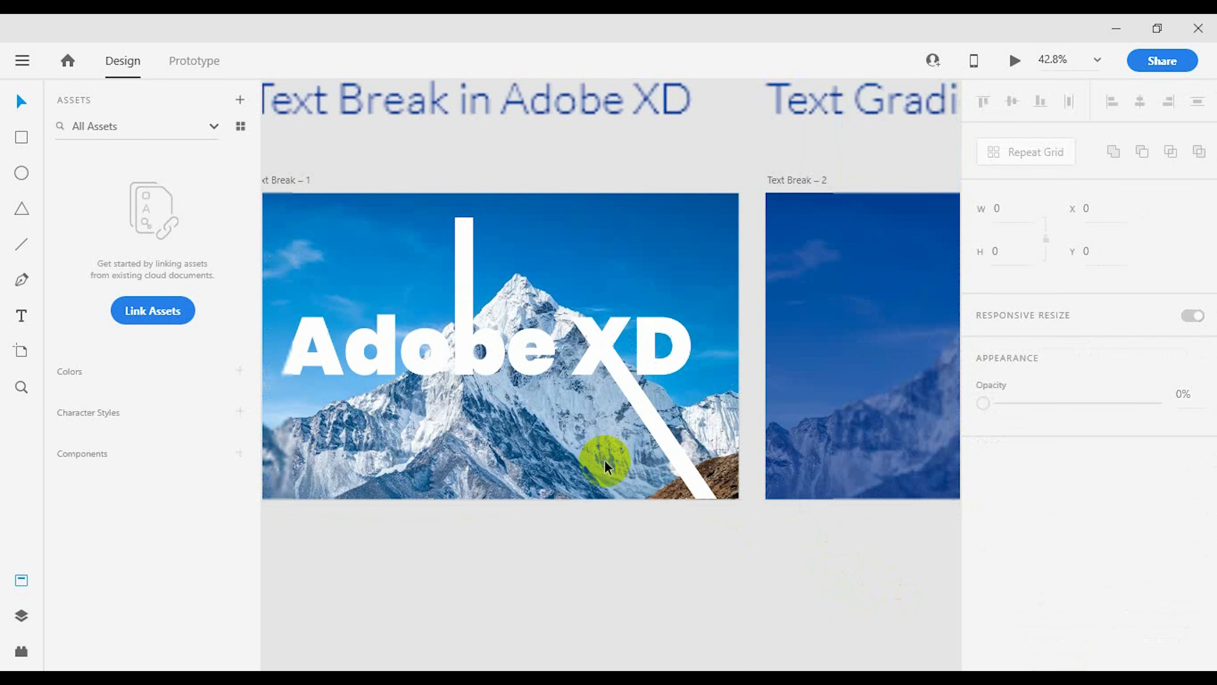
# Change the "Adobe XD" shape's fill to a linear gradient and set its start colour to yellow #FFF348.
pyautogui.moveTo(616, 542); pyautogui.dragTo(728, 543)
pyautogui.moveTo(621, 574); pyautogui.dragTo(701, 573)
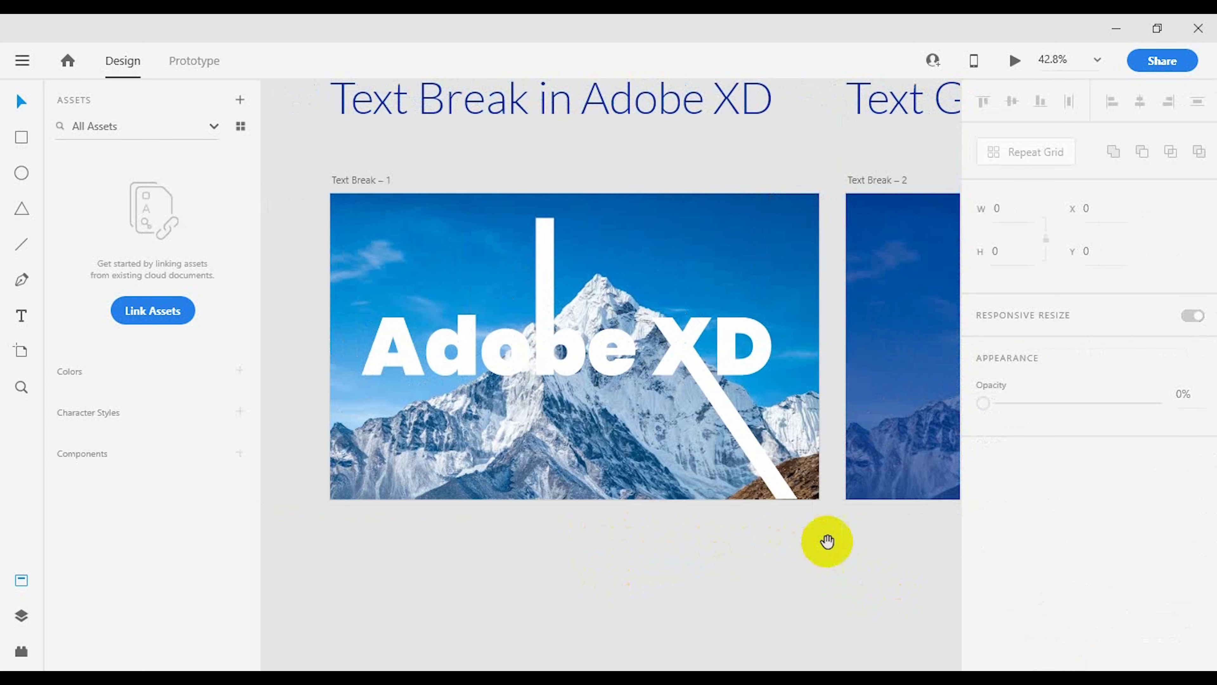
pyautogui.moveTo(826, 541); pyautogui.dragTo(712, 557)
pyautogui.scroll(-2, 512, 535)
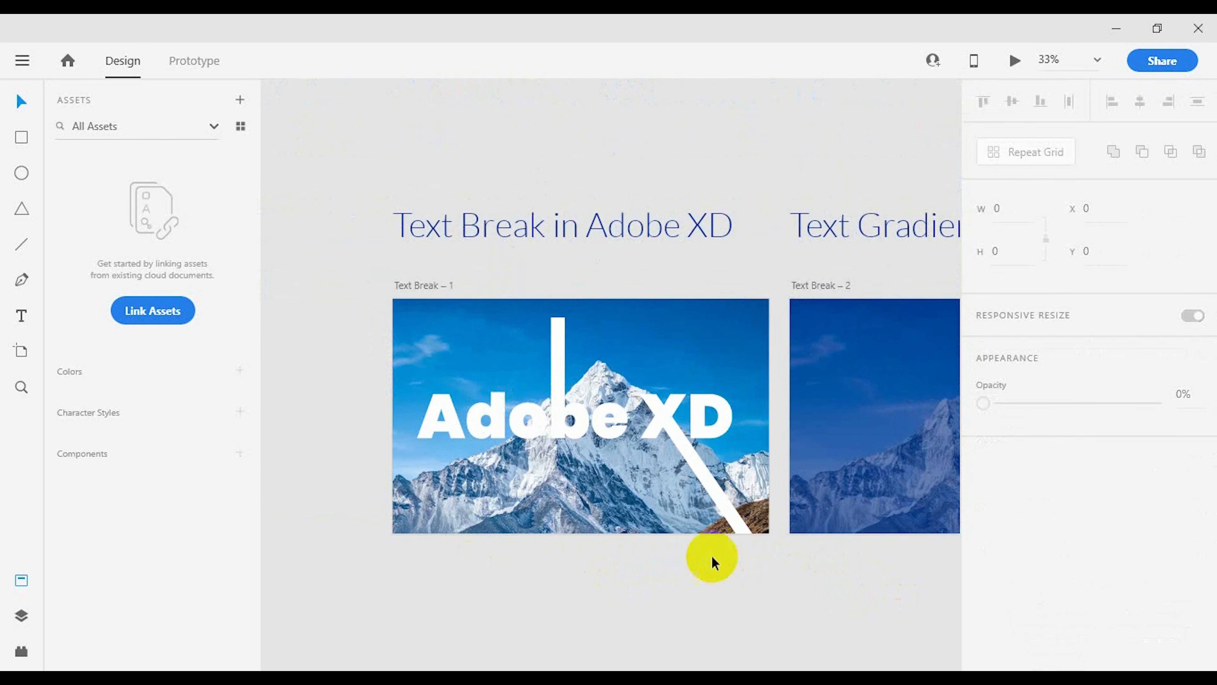
pyautogui.click(616, 418)
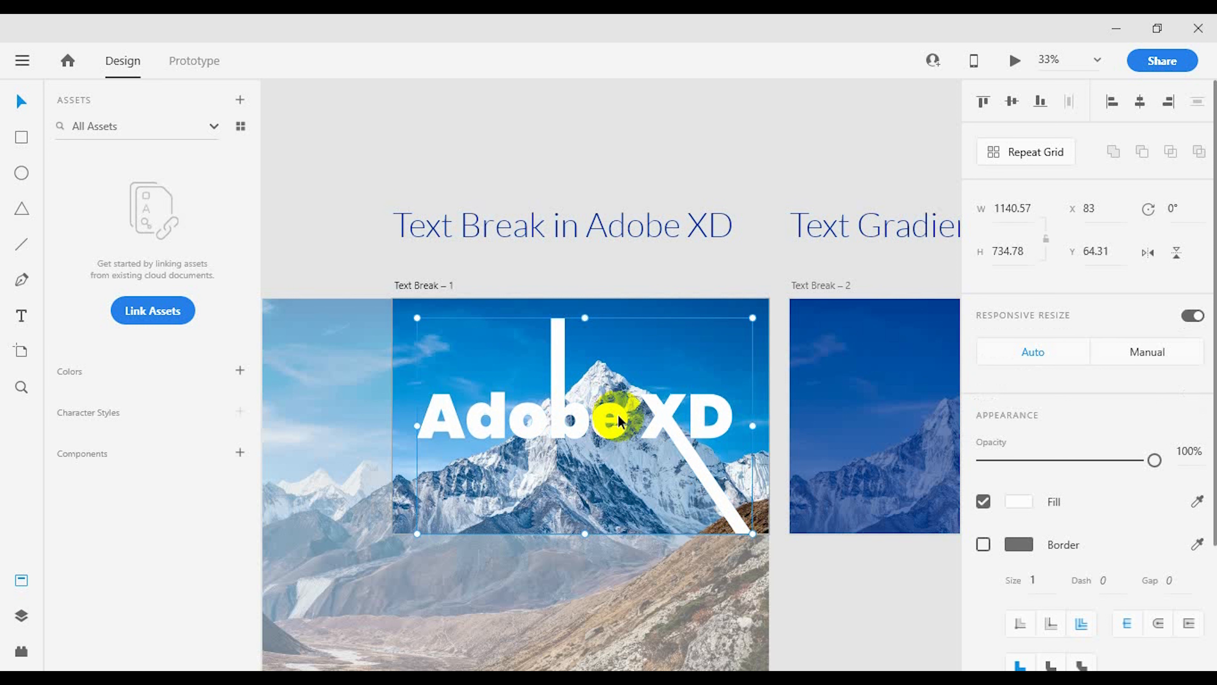
pyautogui.click(1013, 499)
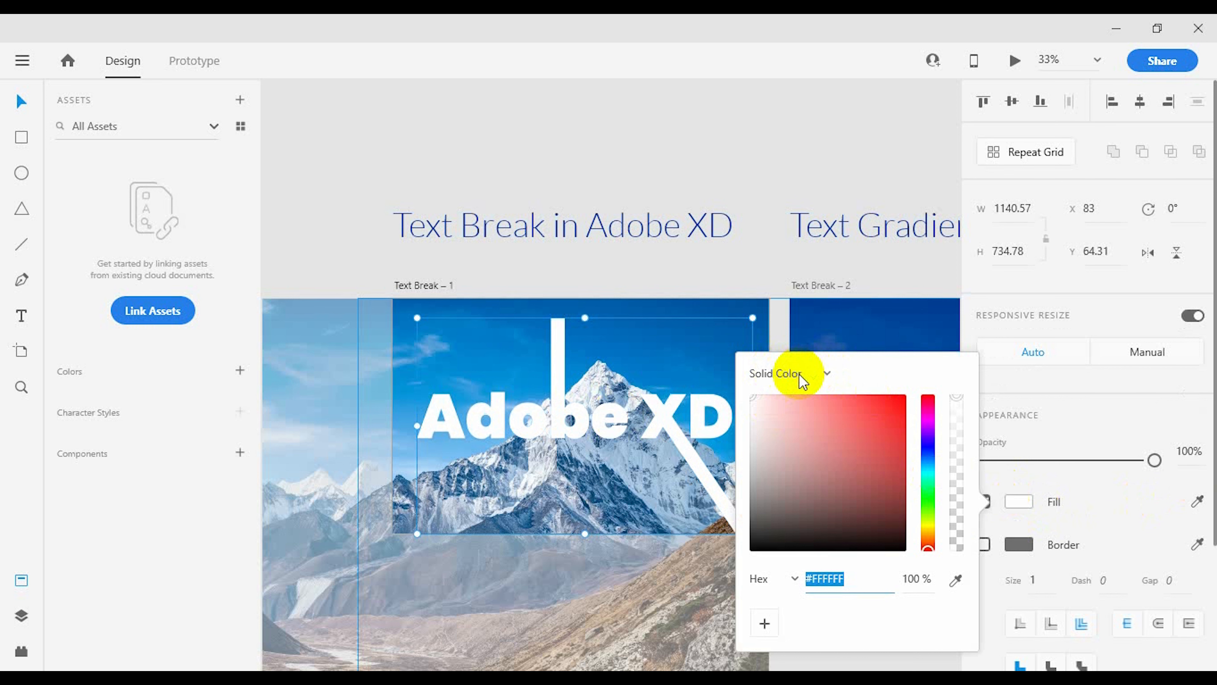
pyautogui.click(828, 374)
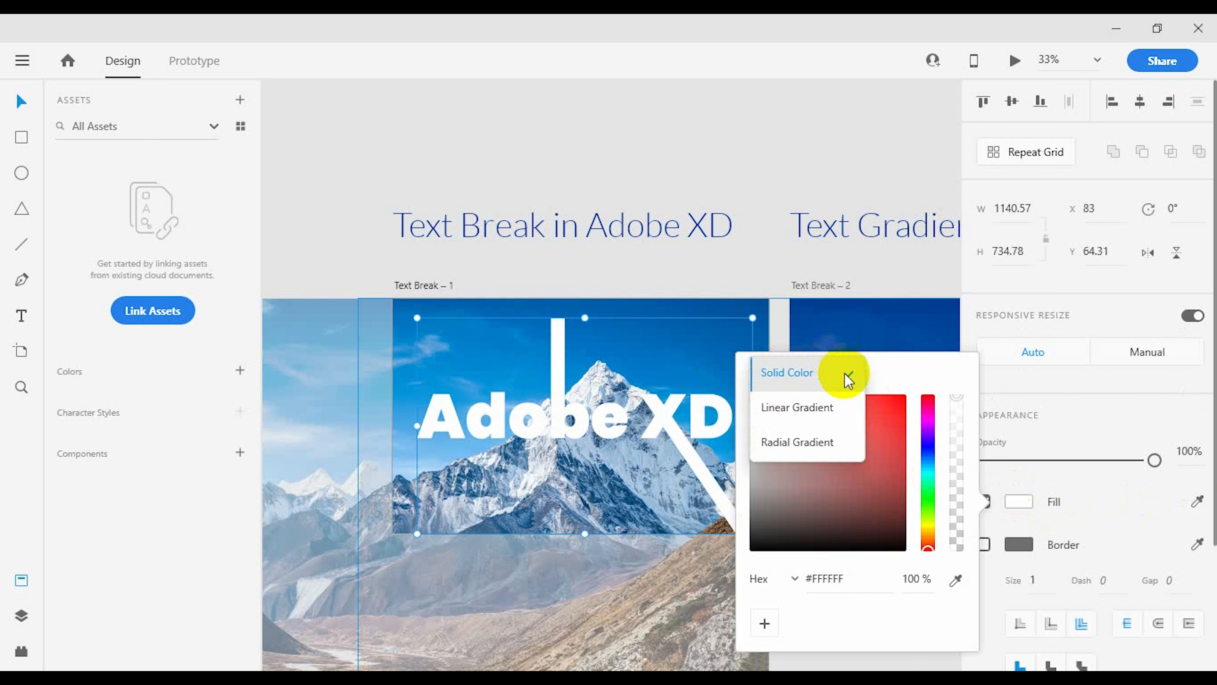
pyautogui.click(809, 411)
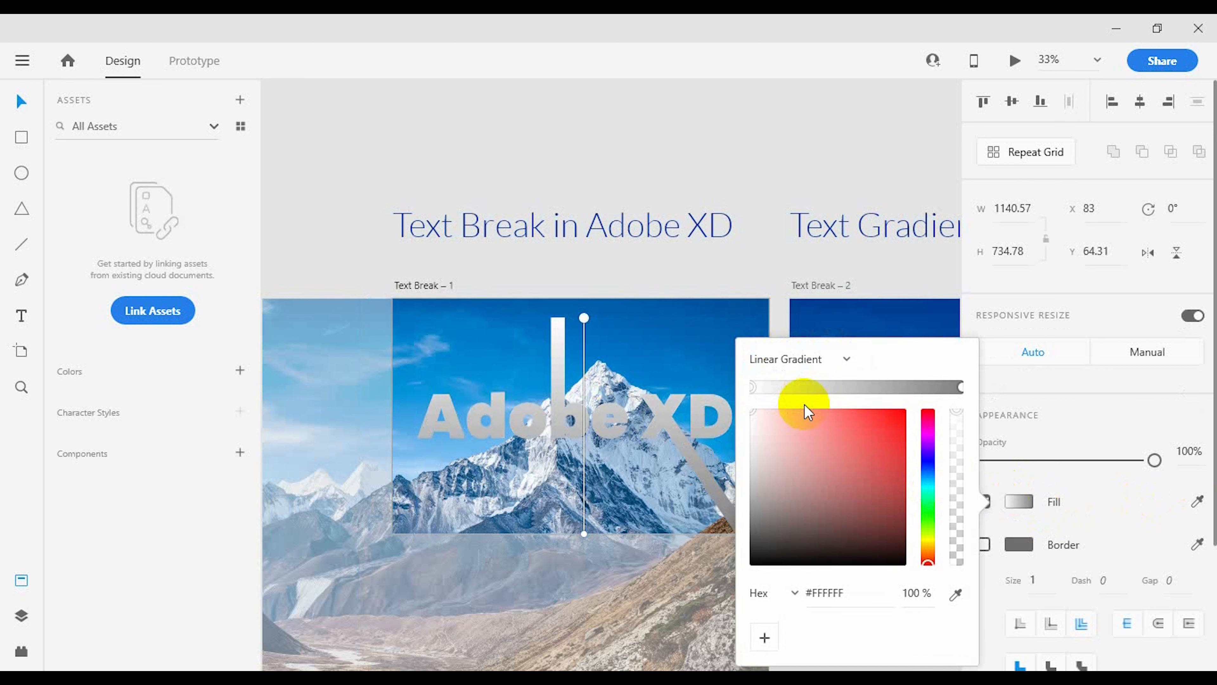
pyautogui.click(755, 394)
pyautogui.moveTo(927, 516); pyautogui.dragTo(928, 543)
pyautogui.click(862, 408)
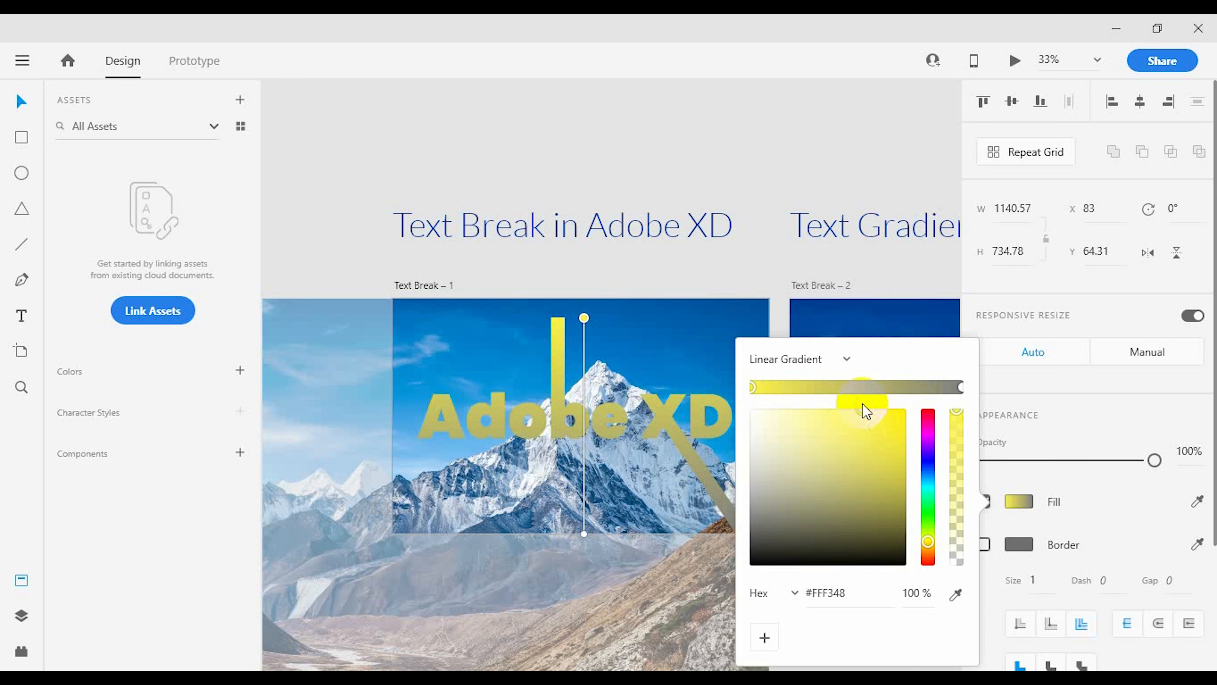
# Set the gradient's end colour to #DFFF00 and its start colour to pale yellow #FFFBC1, and deselect the shape.
pyautogui.click(961, 387)
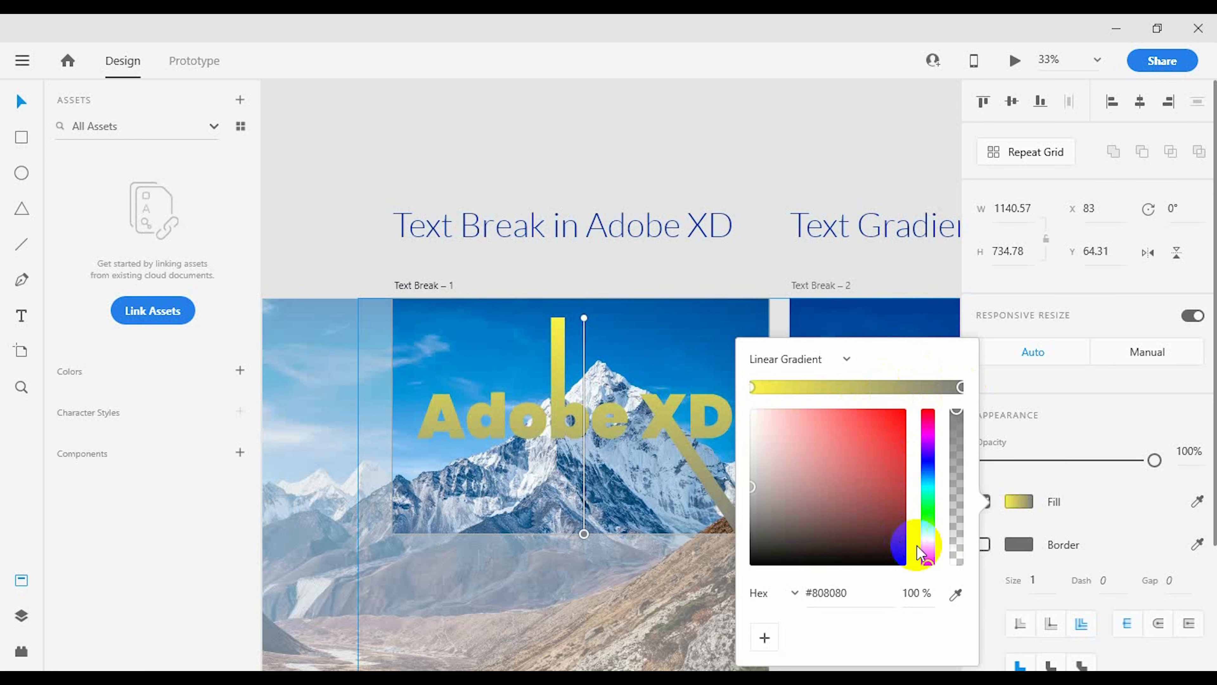
pyautogui.click(928, 538)
pyautogui.moveTo(893, 421); pyautogui.dragTo(918, 391)
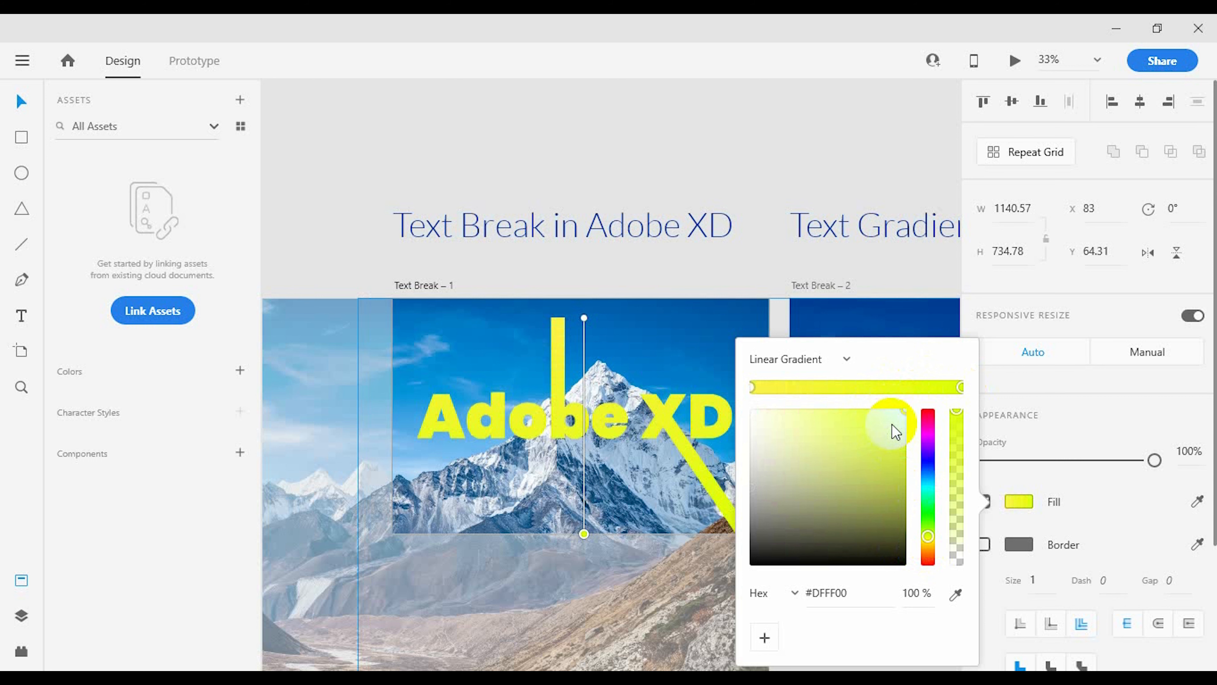
pyautogui.click(755, 387)
pyautogui.moveTo(796, 420); pyautogui.dragTo(789, 406)
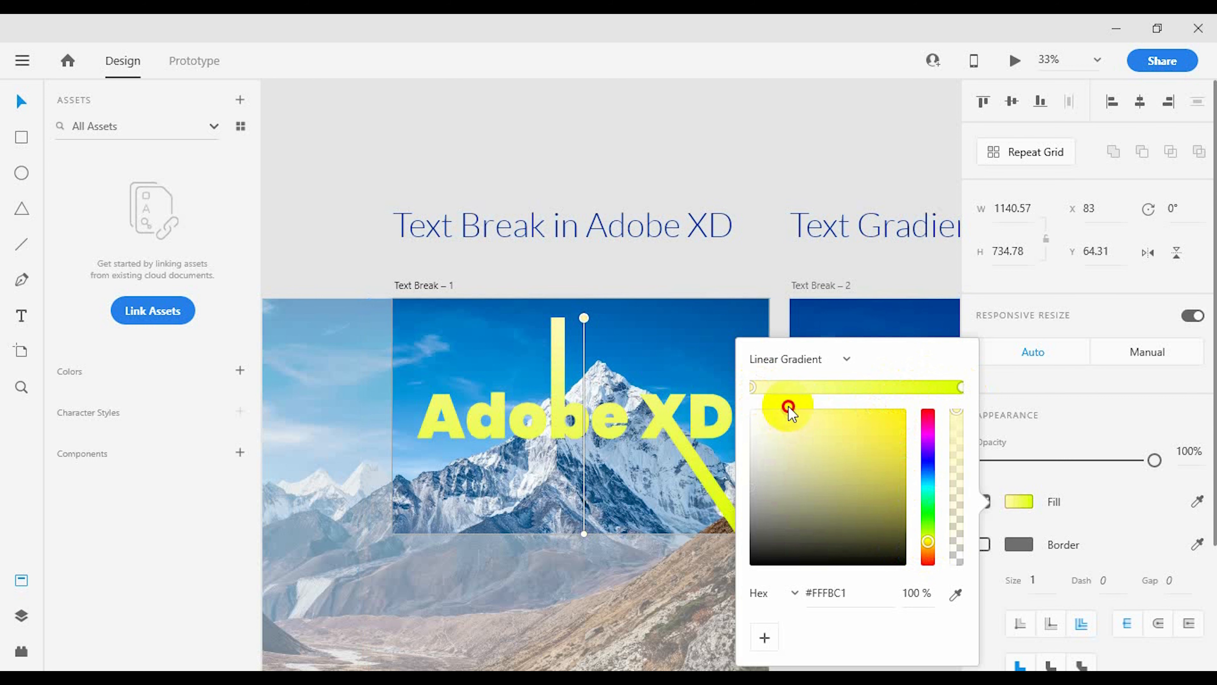
pyautogui.click(696, 148)
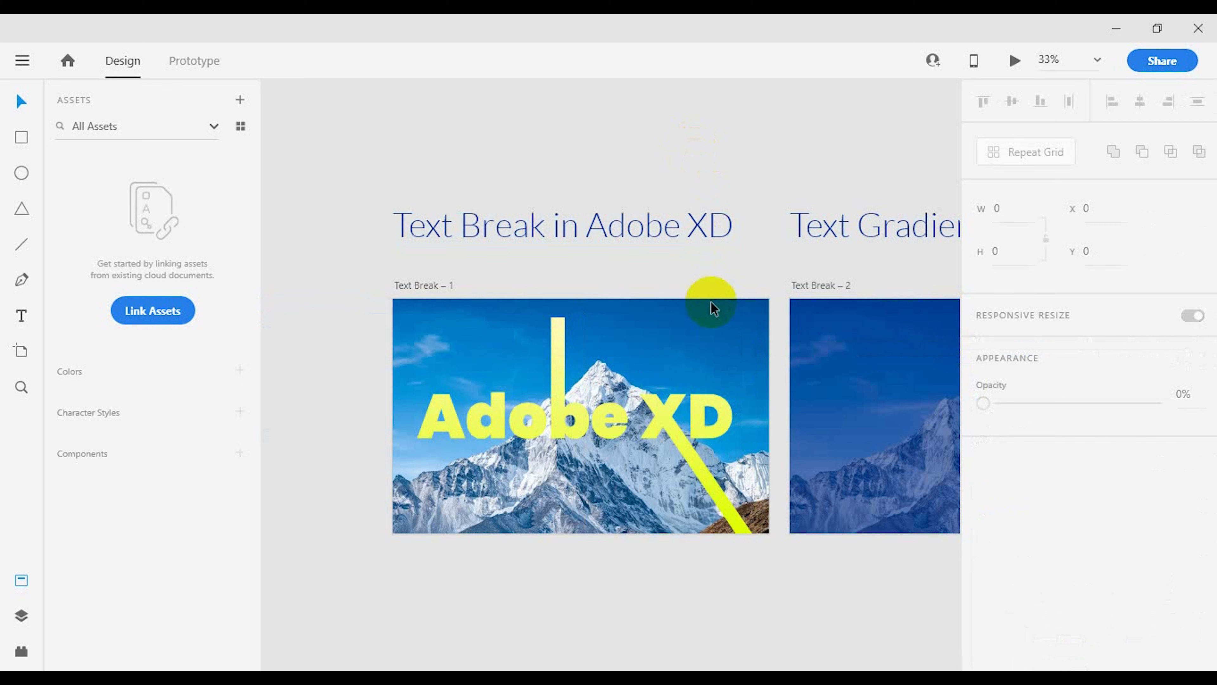
pyautogui.click(714, 321)
pyautogui.click(701, 155)
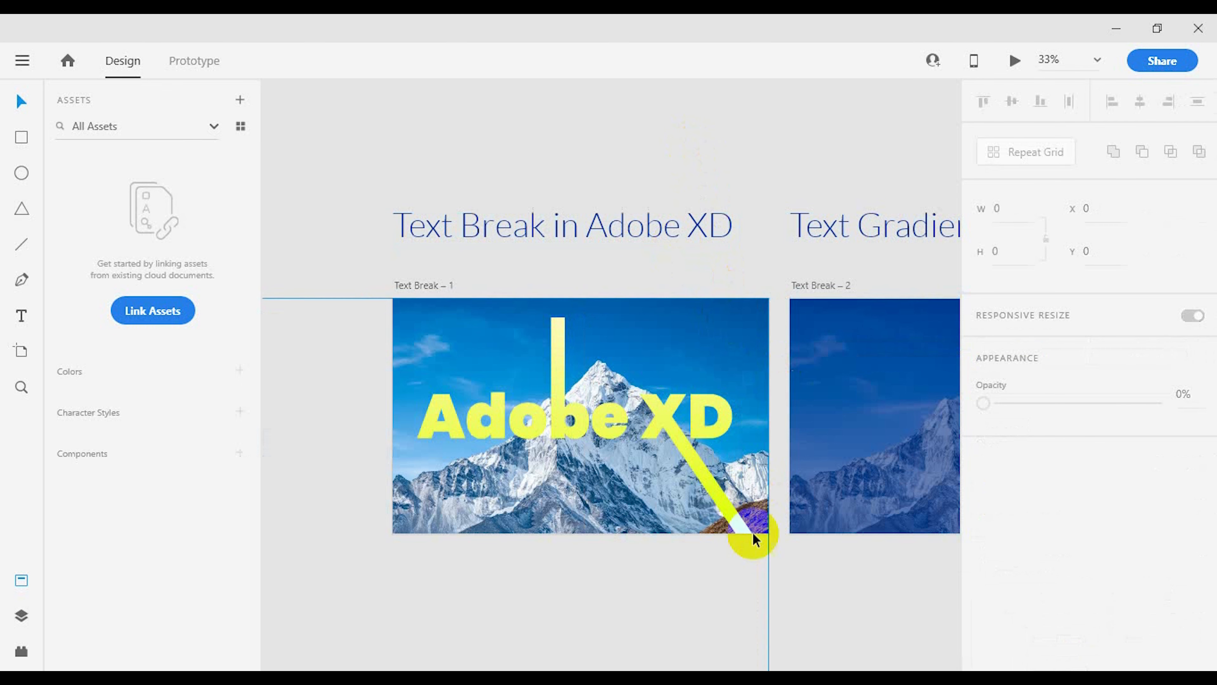
# Open the "Adobe XD" path for editing and delete all anchor points of the letters "X" and "D".
pyautogui.moveTo(637, 563); pyautogui.dragTo(374, 520)
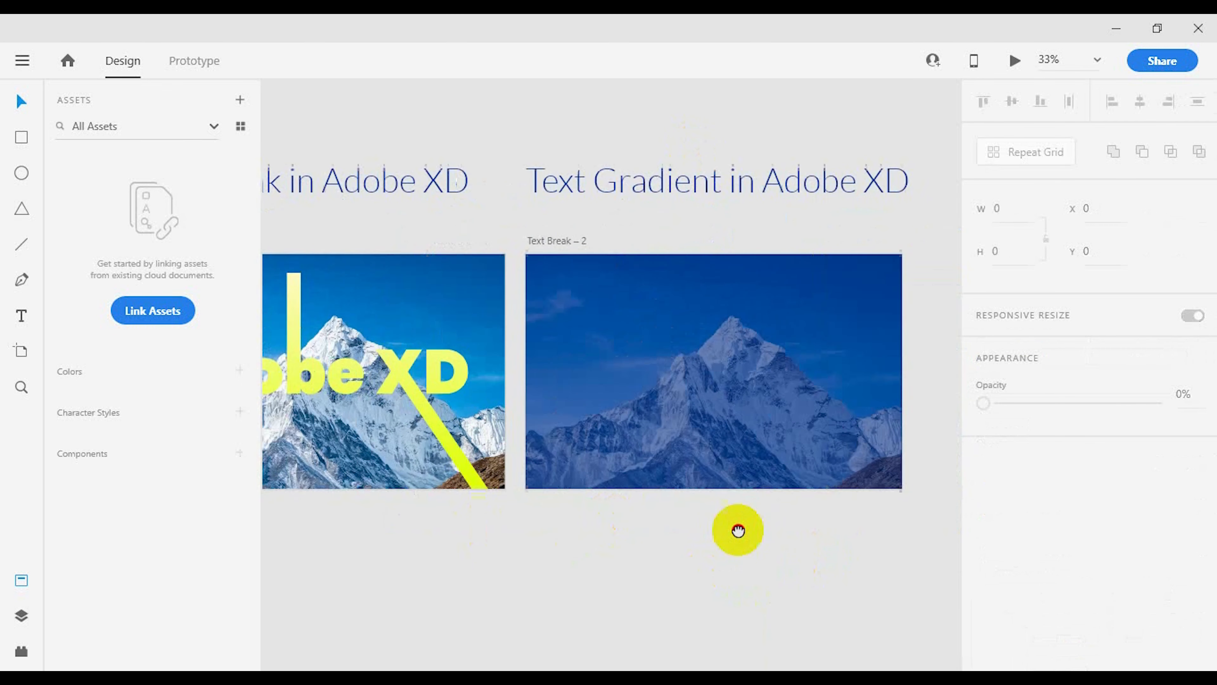
pyautogui.moveTo(561, 527); pyautogui.dragTo(738, 531)
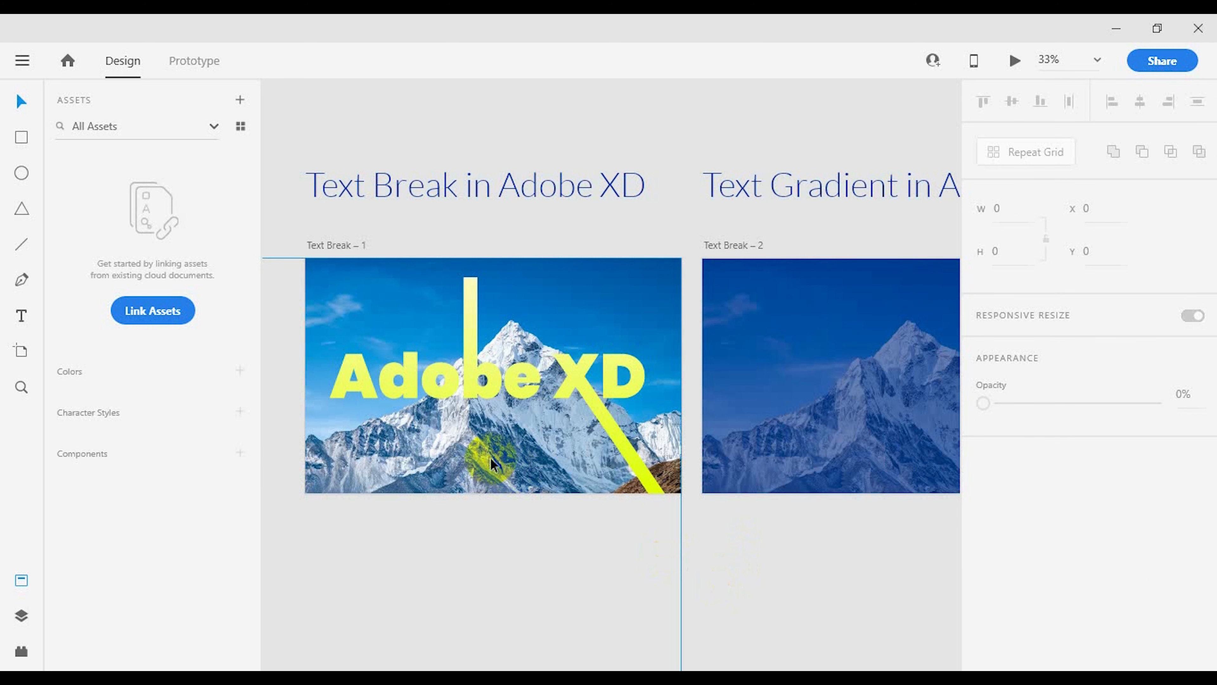
pyautogui.click(517, 386)
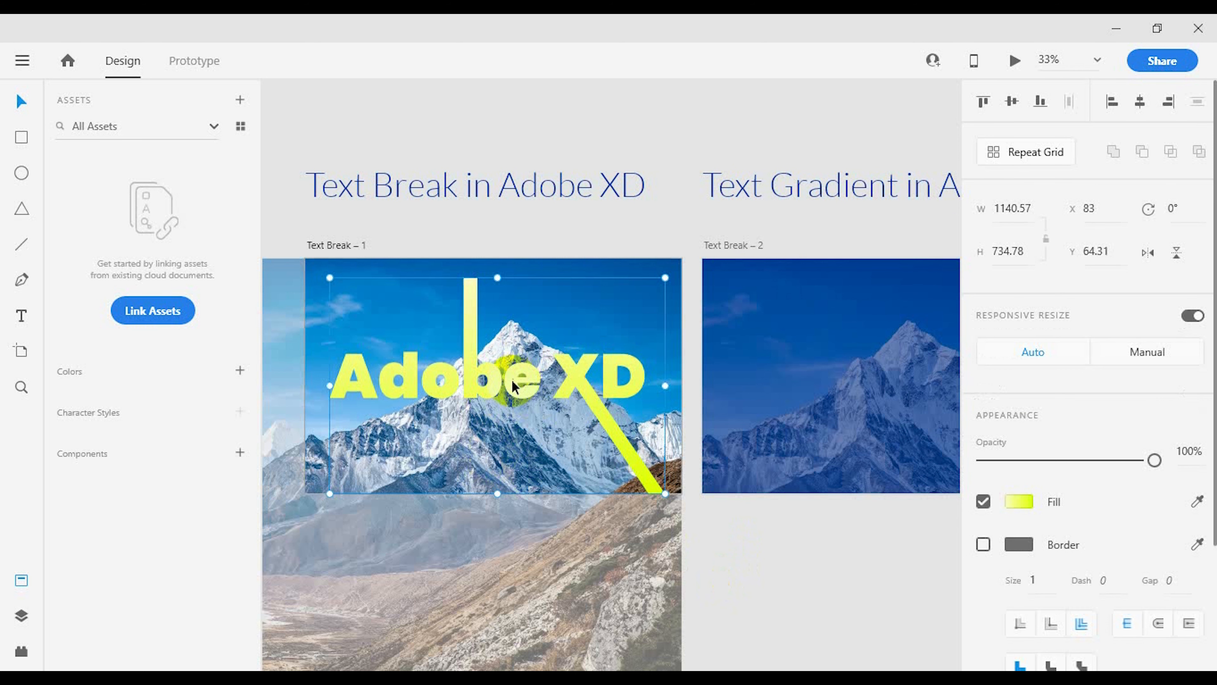
pyautogui.doubleClick(570, 376)
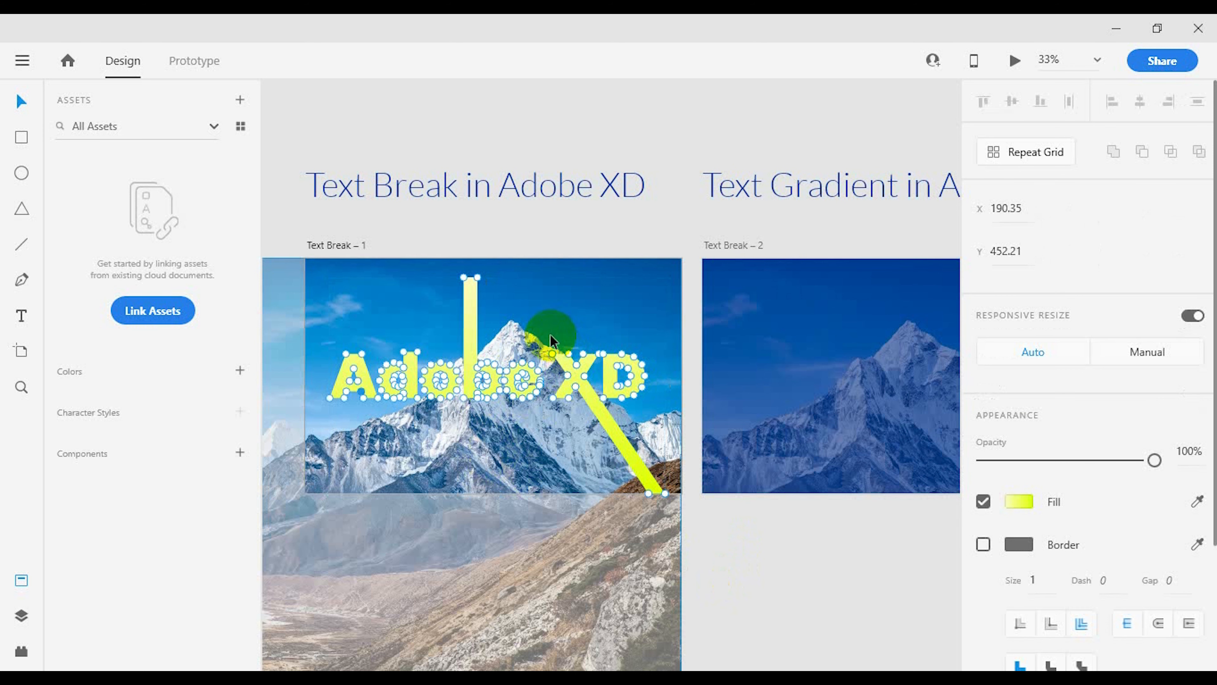
pyautogui.moveTo(551, 335); pyautogui.dragTo(674, 511)
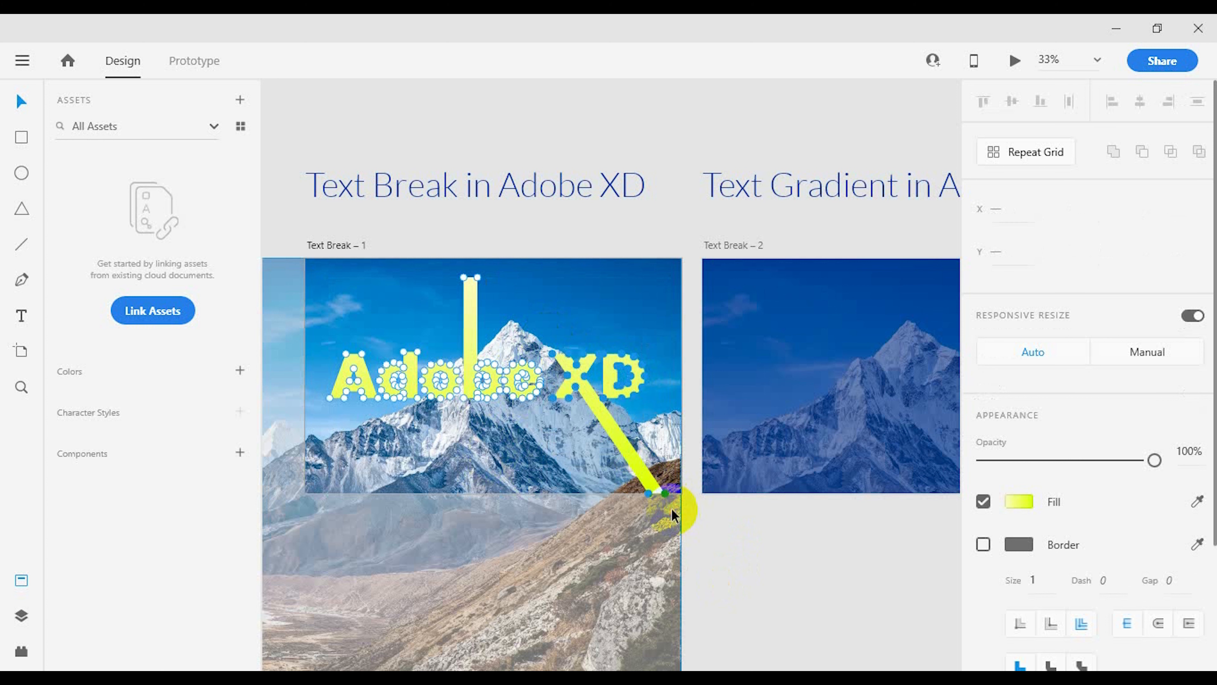
pyautogui.press('Delete')
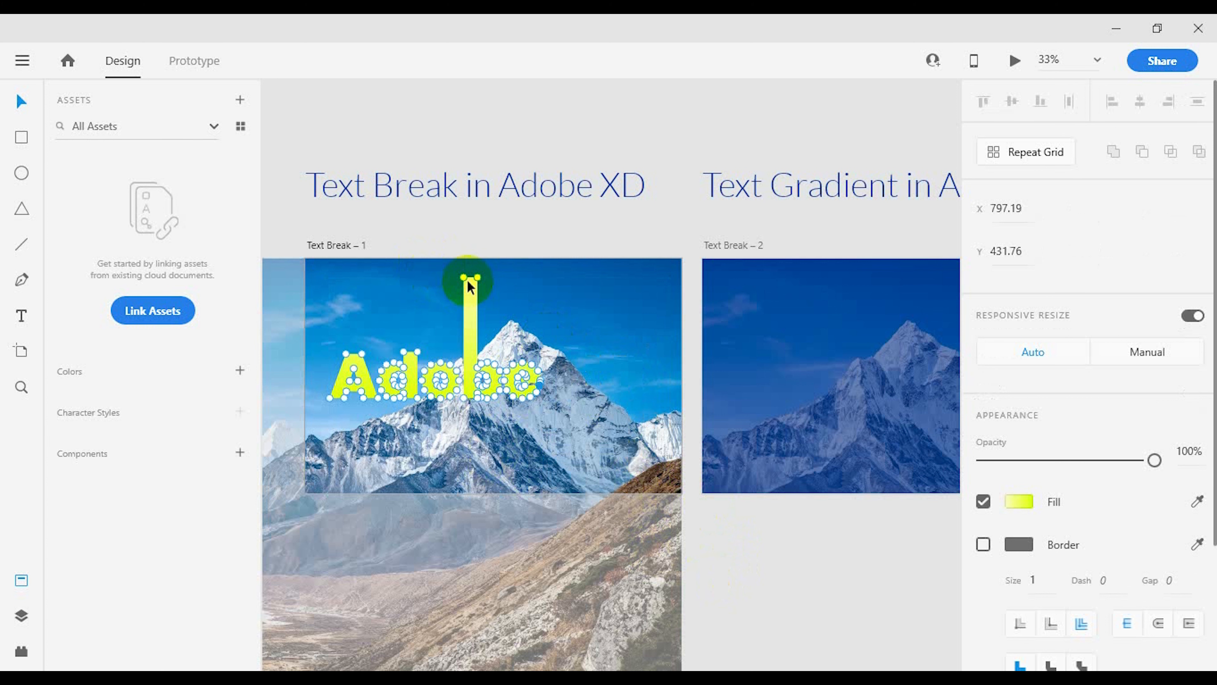
# Shorten the stem of the "b" until it is level with the top of the "d", and finish editing the path.
pyautogui.moveTo(479, 281); pyautogui.dragTo(478, 348)
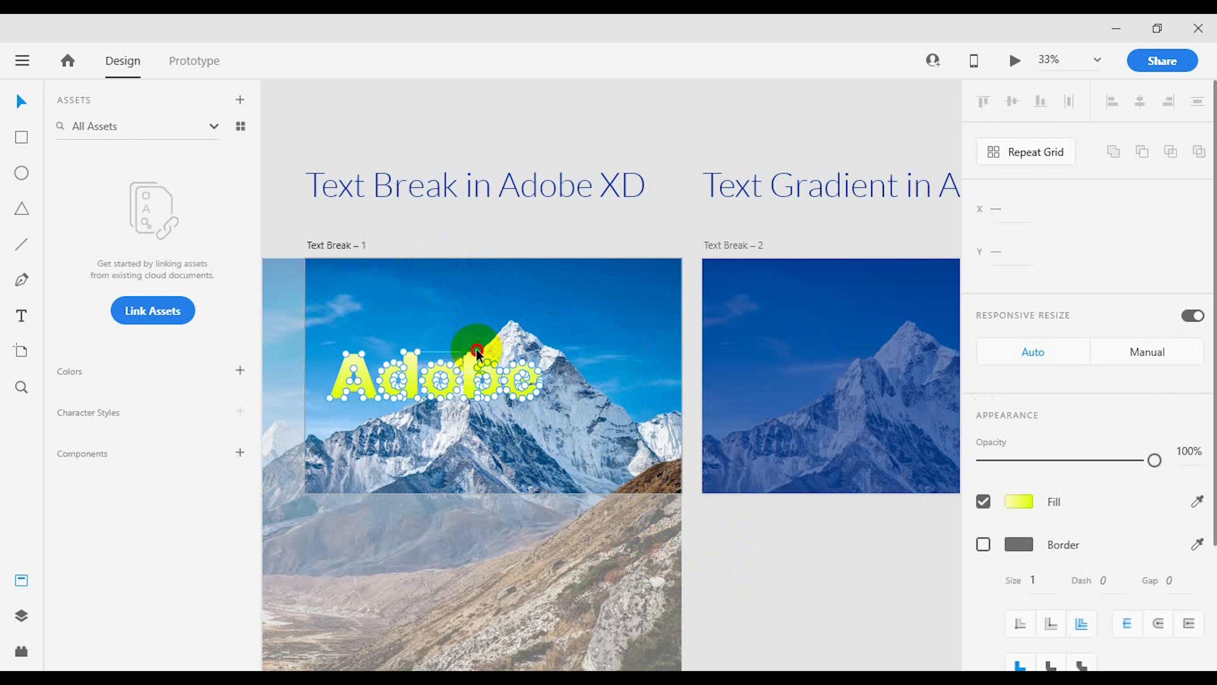
pyautogui.moveTo(477, 350); pyautogui.dragTo(477, 351)
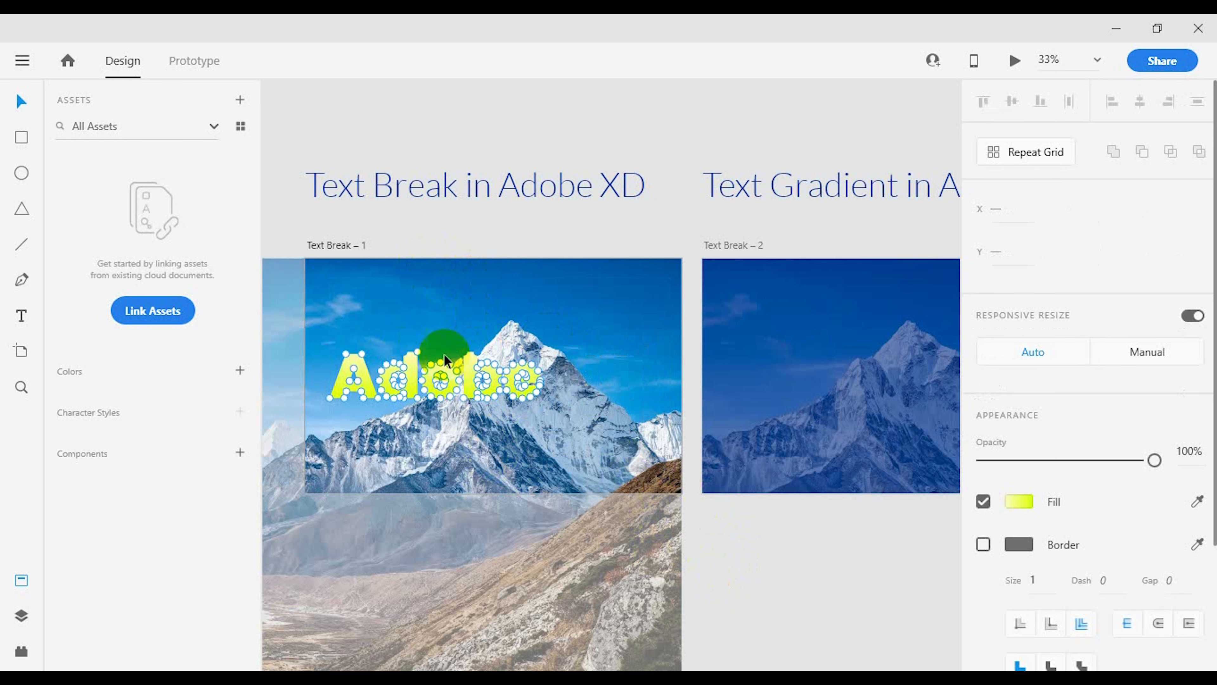
pyautogui.click(704, 532)
# Enlarge the "Adobe" shape to 1140.57 by 253.2 and place it over the mountain peak at X 108, Y 76.29.
pyautogui.scroll(3, 444, 340)
pyautogui.moveTo(577, 355); pyautogui.dragTo(934, 179)
pyautogui.scroll(1, 609, 330)
pyautogui.scroll(1, 609, 329)
pyautogui.click(573, 363)
pyautogui.moveTo(764, 322); pyautogui.dragTo(696, 299)
pyautogui.moveTo(693, 338); pyautogui.dragTo(706, 346)
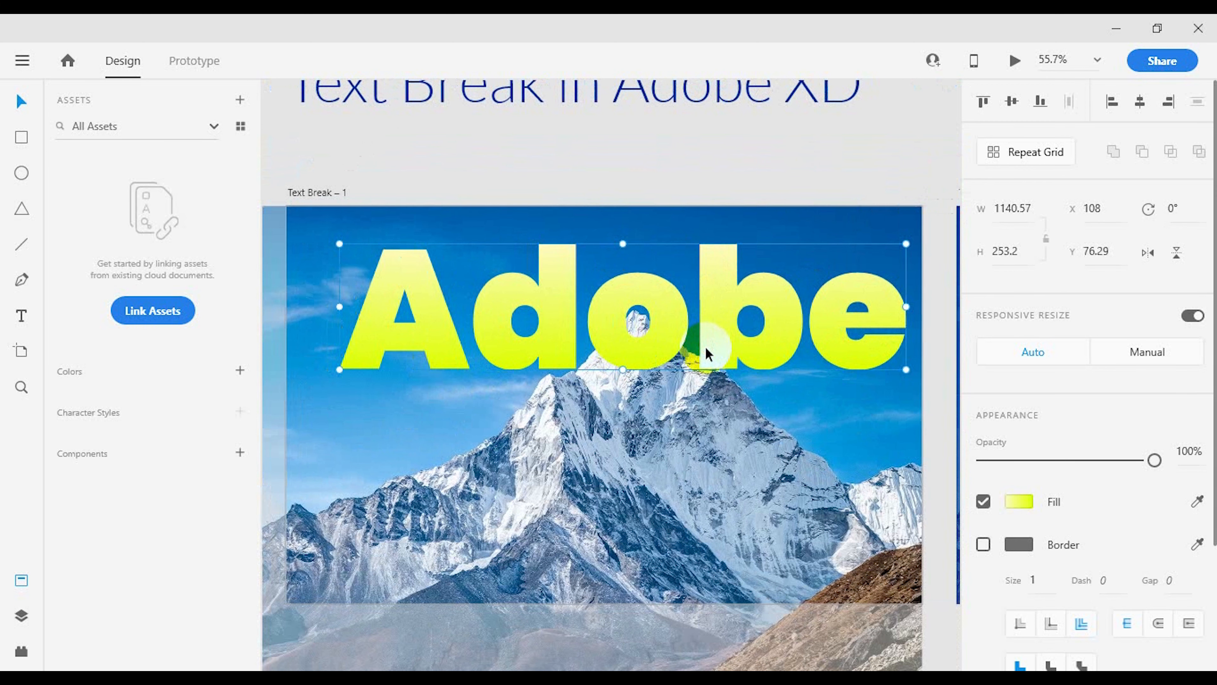
# Open the "Adobe" path for editing, convert the "b" stem's lower-left corner to a curve point, and retract its upper handle to straighten the stem's side.
pyautogui.scroll(3, 706, 346)
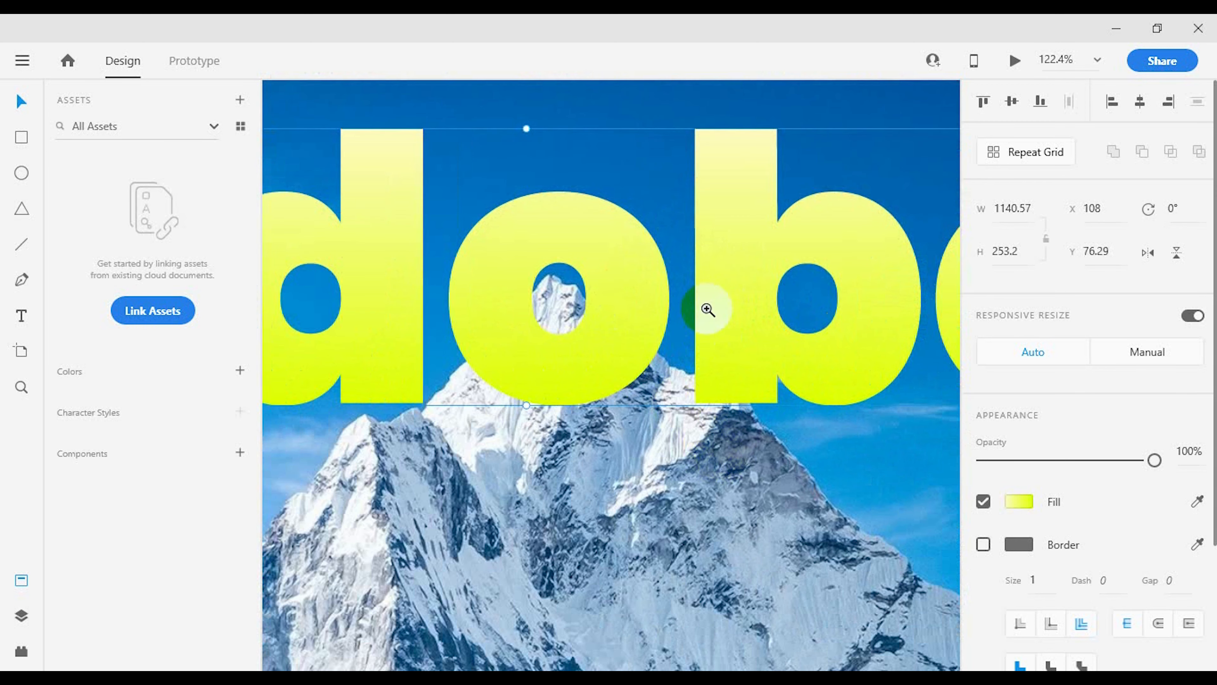
pyautogui.scroll(3, 707, 307)
pyautogui.moveTo(751, 347); pyautogui.dragTo(656, 307)
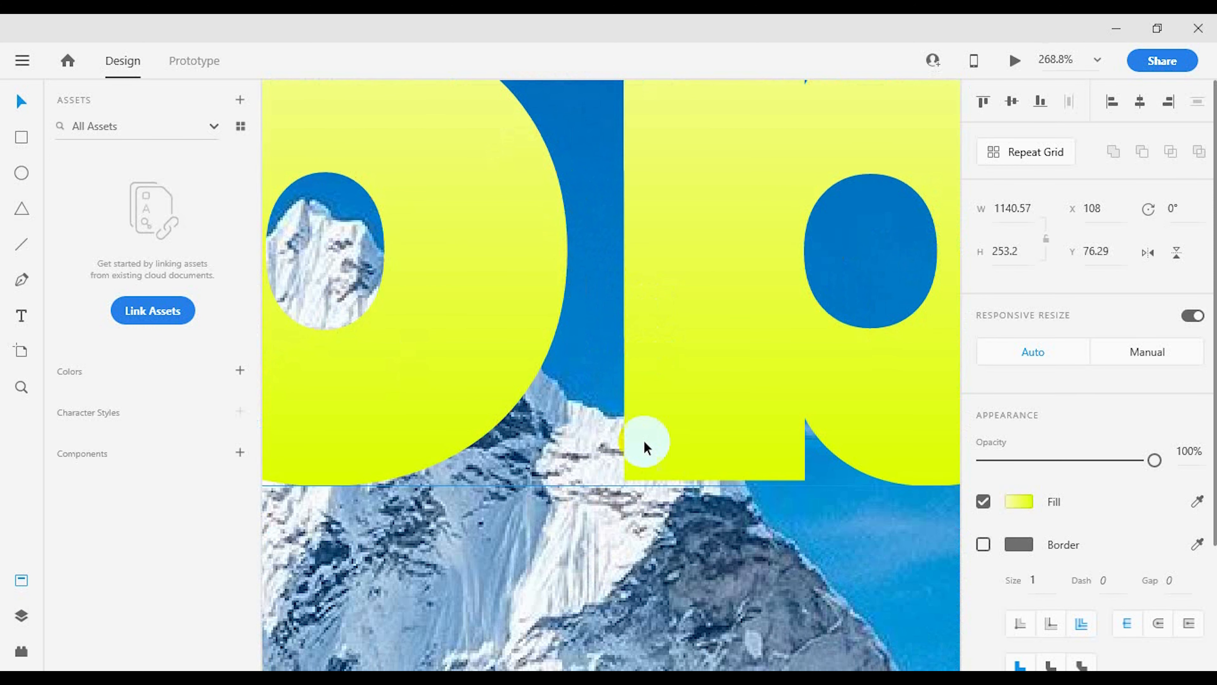
pyautogui.doubleClick(639, 450)
pyautogui.click(625, 479)
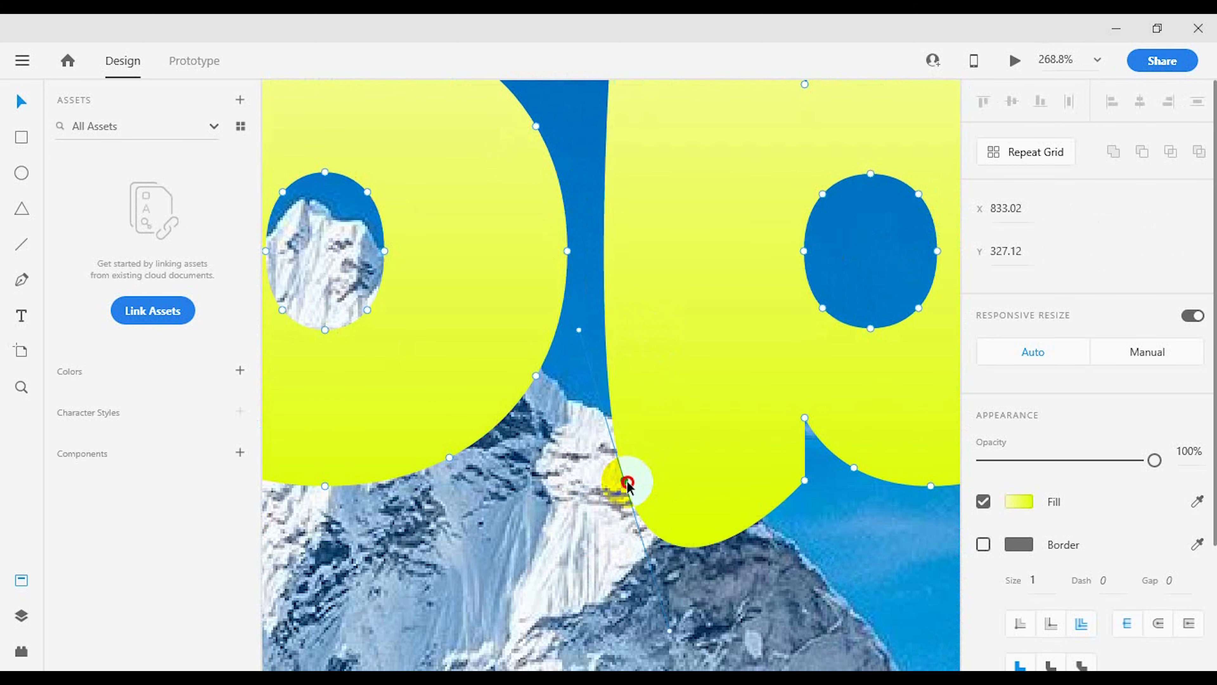
pyautogui.doubleClick(625, 480)
pyautogui.click(578, 332)
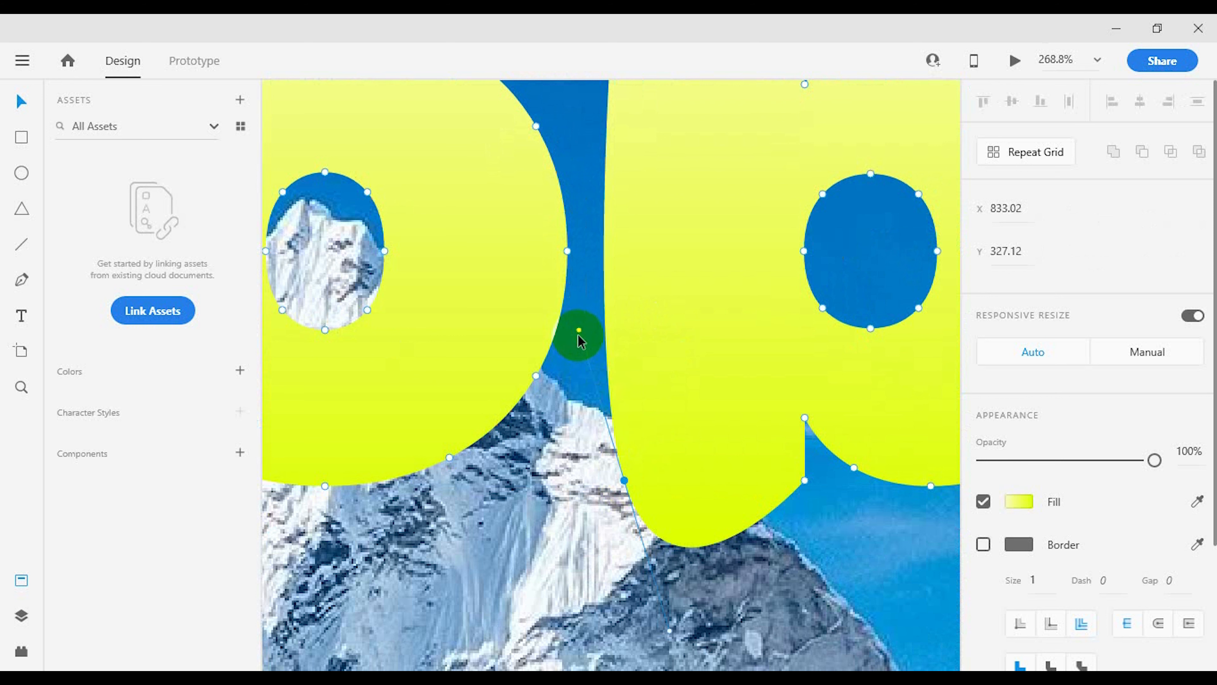
pyautogui.moveTo(579, 332); pyautogui.dragTo(624, 484)
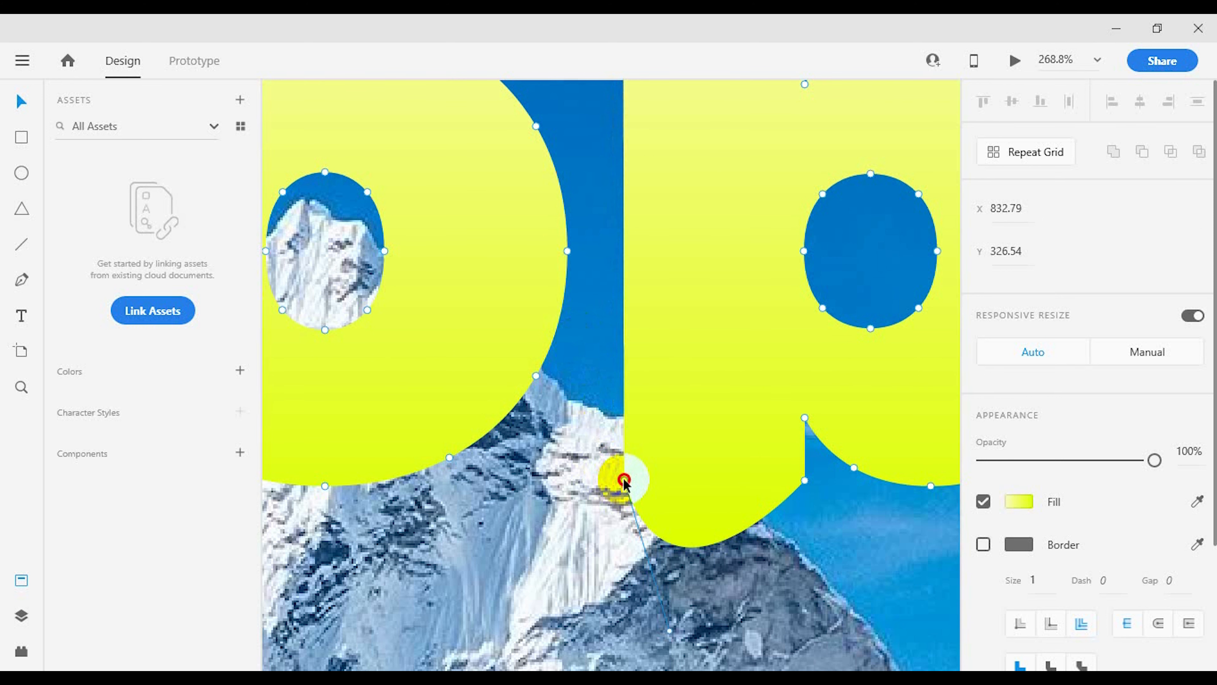
# Move the "b" stem's lower-left anchor up to the ridge, flatten its curve, and pull the lower-right anchor down to X 907.92, Y 356.67.
pyautogui.moveTo(624, 481); pyautogui.dragTo(632, 417)
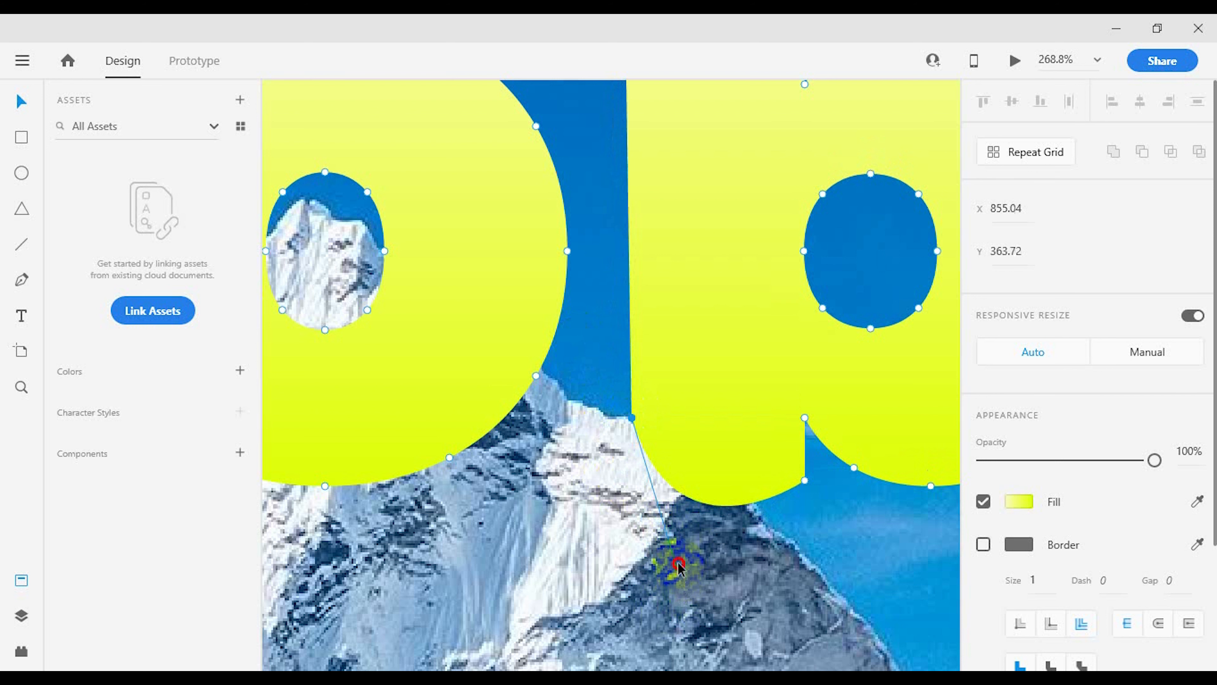
pyautogui.moveTo(678, 565); pyautogui.dragTo(683, 456)
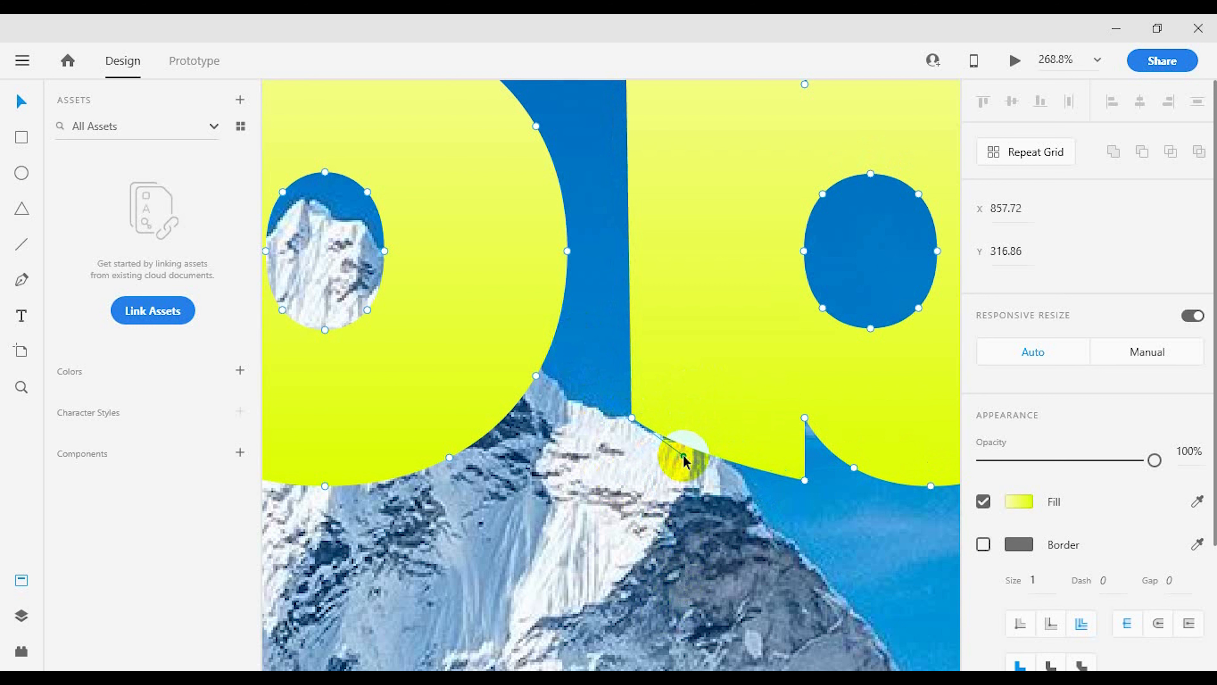
pyautogui.click(804, 479)
pyautogui.moveTo(806, 485); pyautogui.dragTo(803, 548)
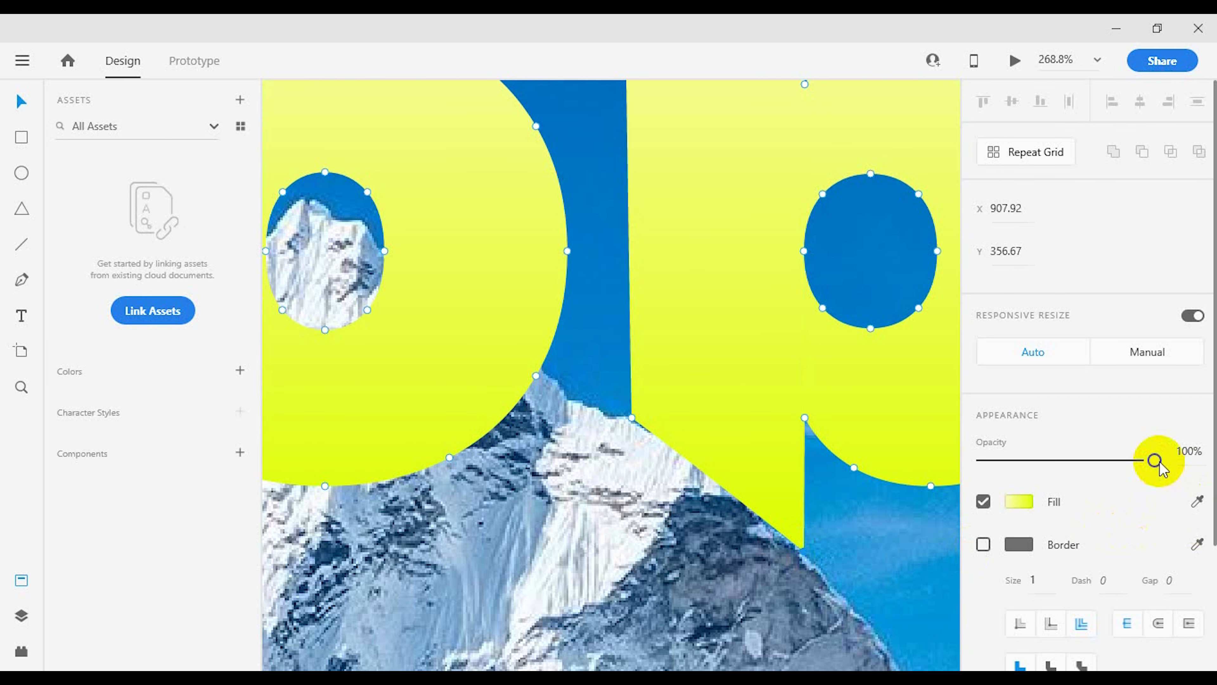
# Lower the "Adobe" path's opacity to 66% and add two anchors on the "b" stem's slanted bottom edge, placing them on the lower ridge line.
pyautogui.moveTo(1154, 460); pyautogui.dragTo(1096, 460)
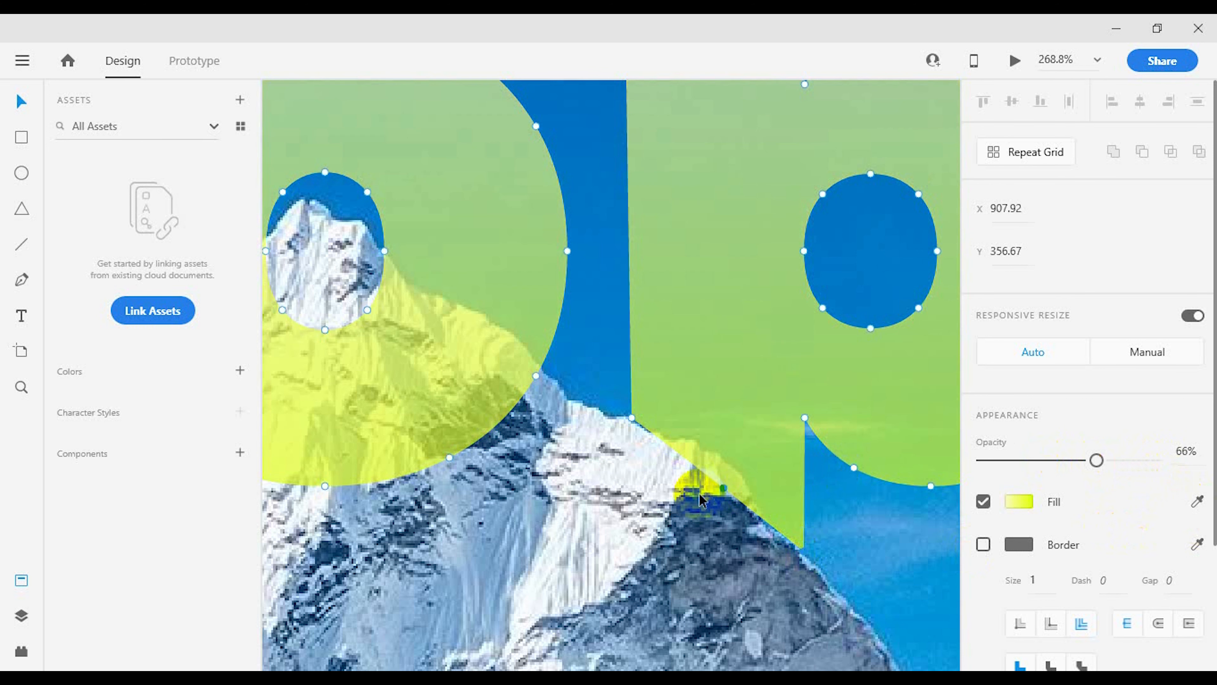
pyautogui.click(749, 474)
pyautogui.click(742, 484)
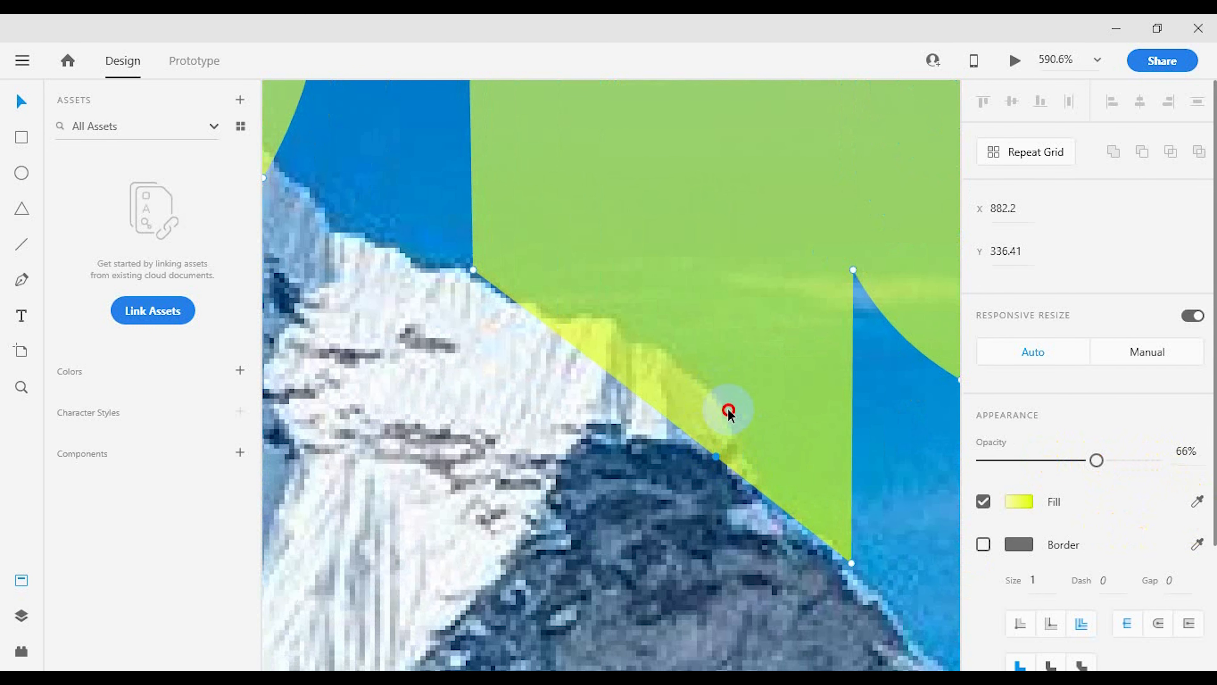
pyautogui.click(709, 448)
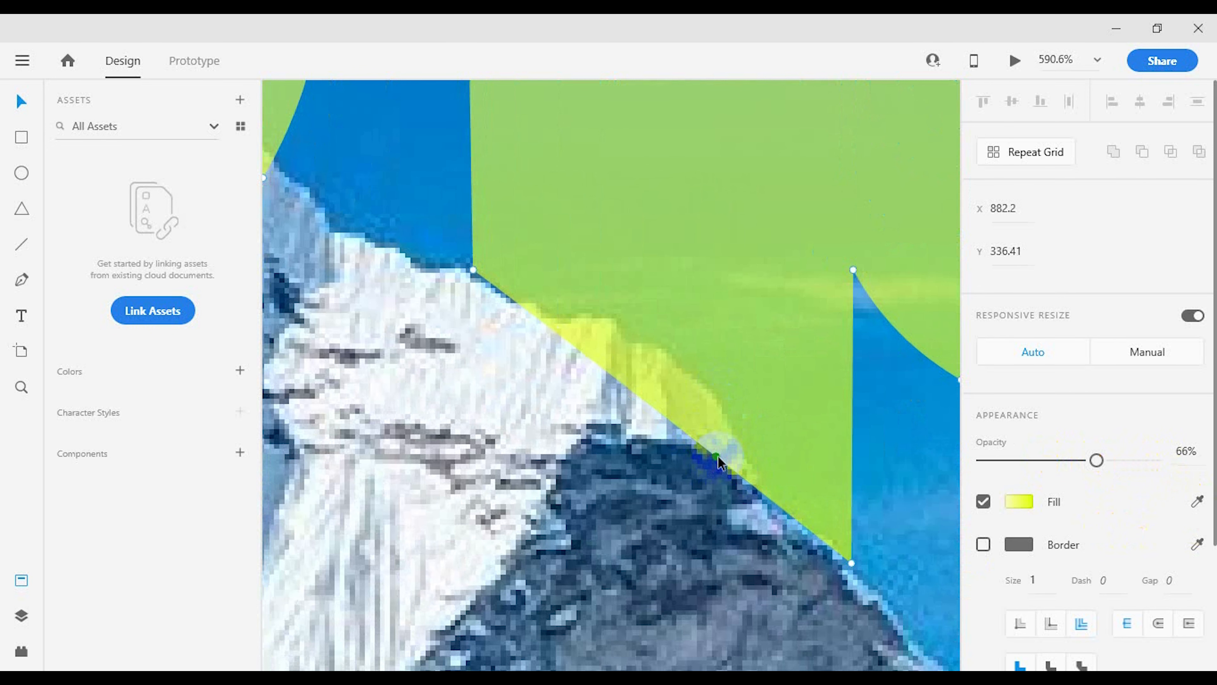
pyautogui.moveTo(718, 456); pyautogui.dragTo(715, 395)
pyautogui.moveTo(770, 464); pyautogui.dragTo(759, 487)
# Add three more anchors along the upper part of the "b" stem's bottom edge and move them onto the snowy ridge.
pyautogui.click(614, 331)
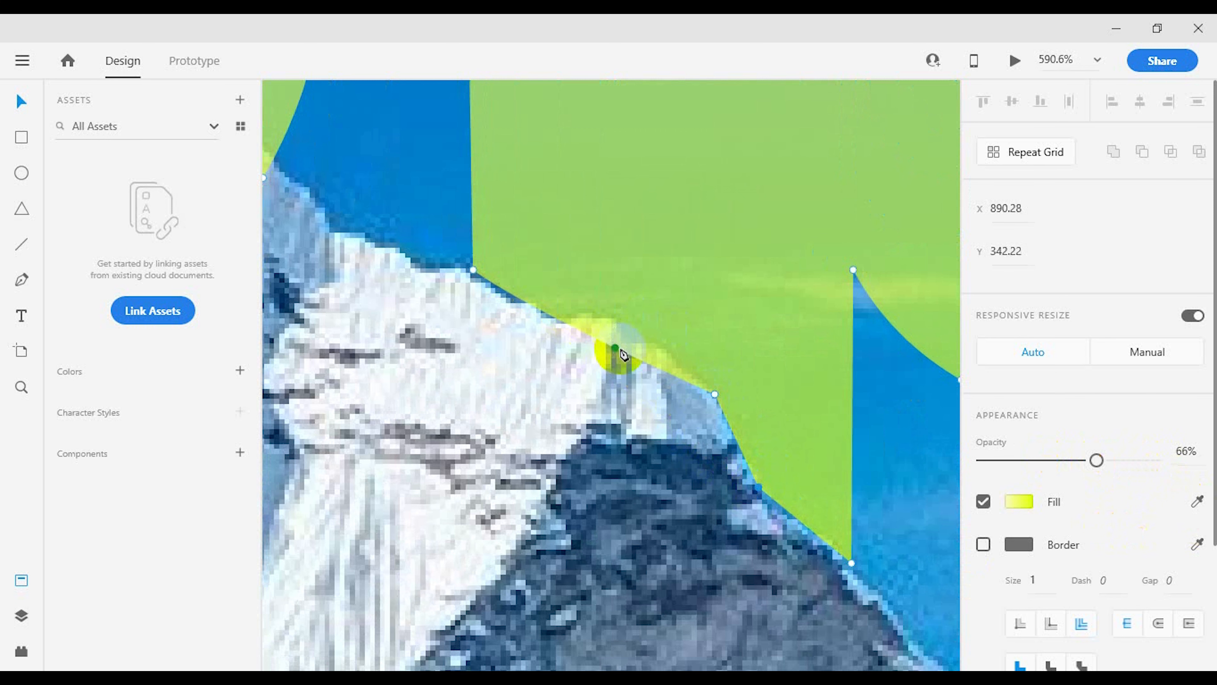
pyautogui.moveTo(623, 355); pyautogui.dragTo(655, 348)
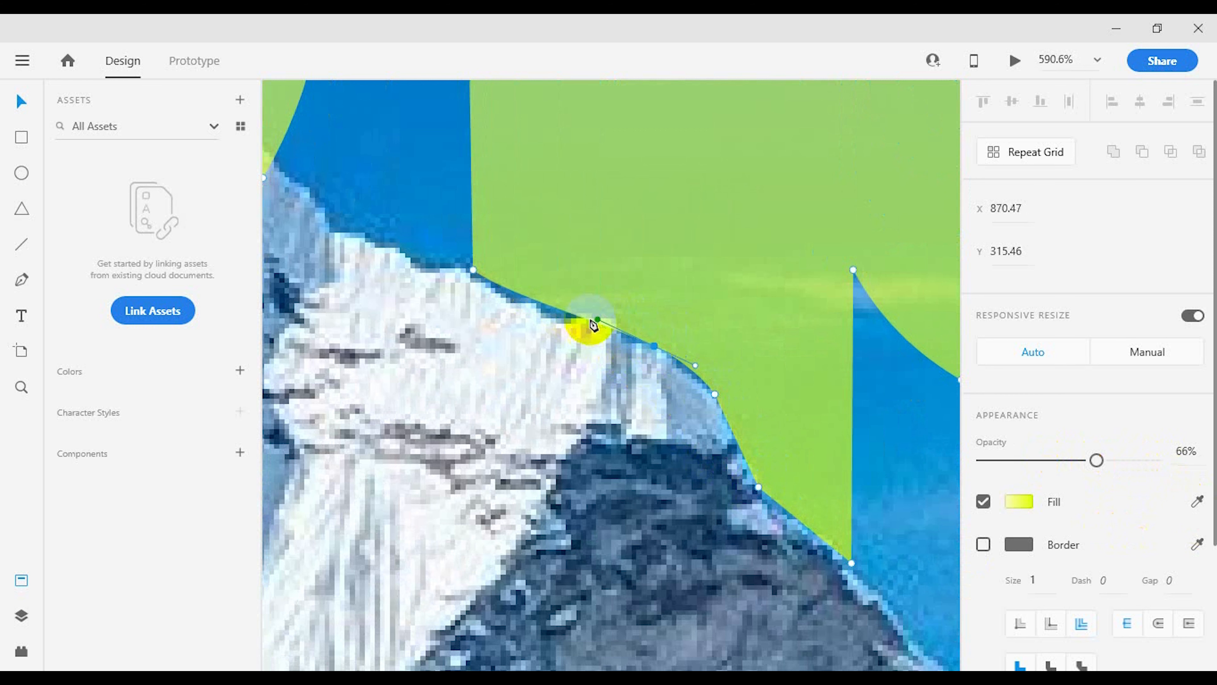
pyautogui.moveTo(589, 322); pyautogui.dragTo(530, 307)
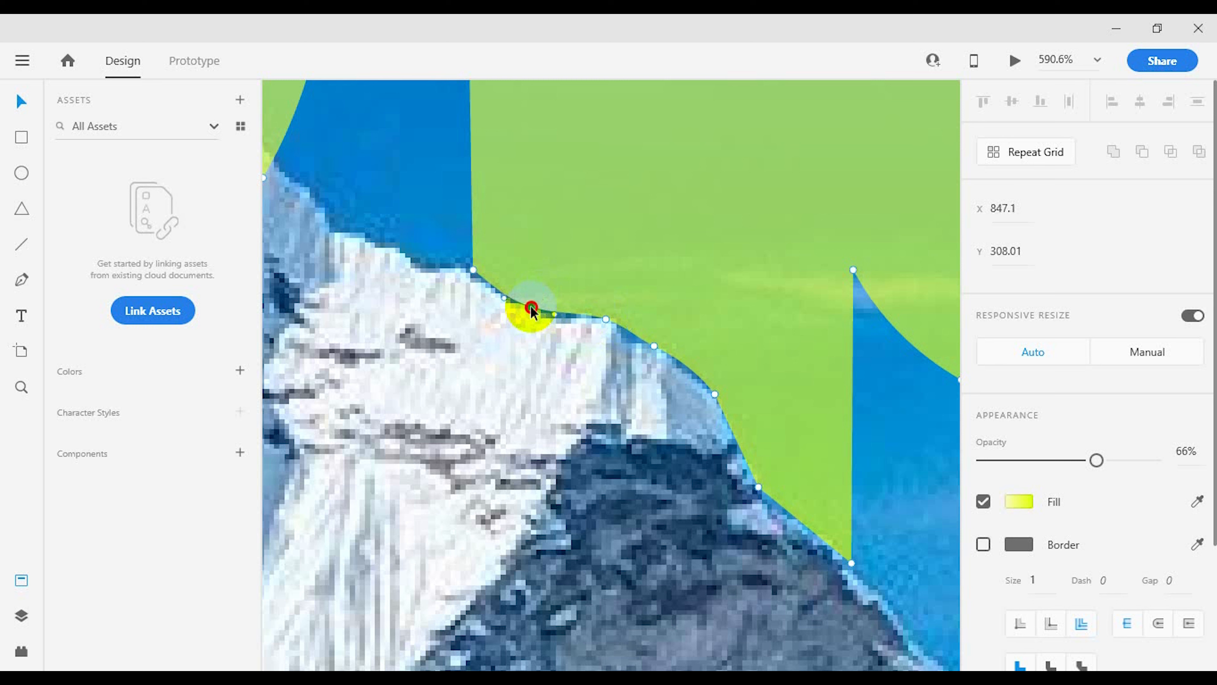
# Reopen the "Adobe" path for editing and add an anchor in the small ridge notch at X 865.56, Y 314.45.
pyautogui.click(629, 334)
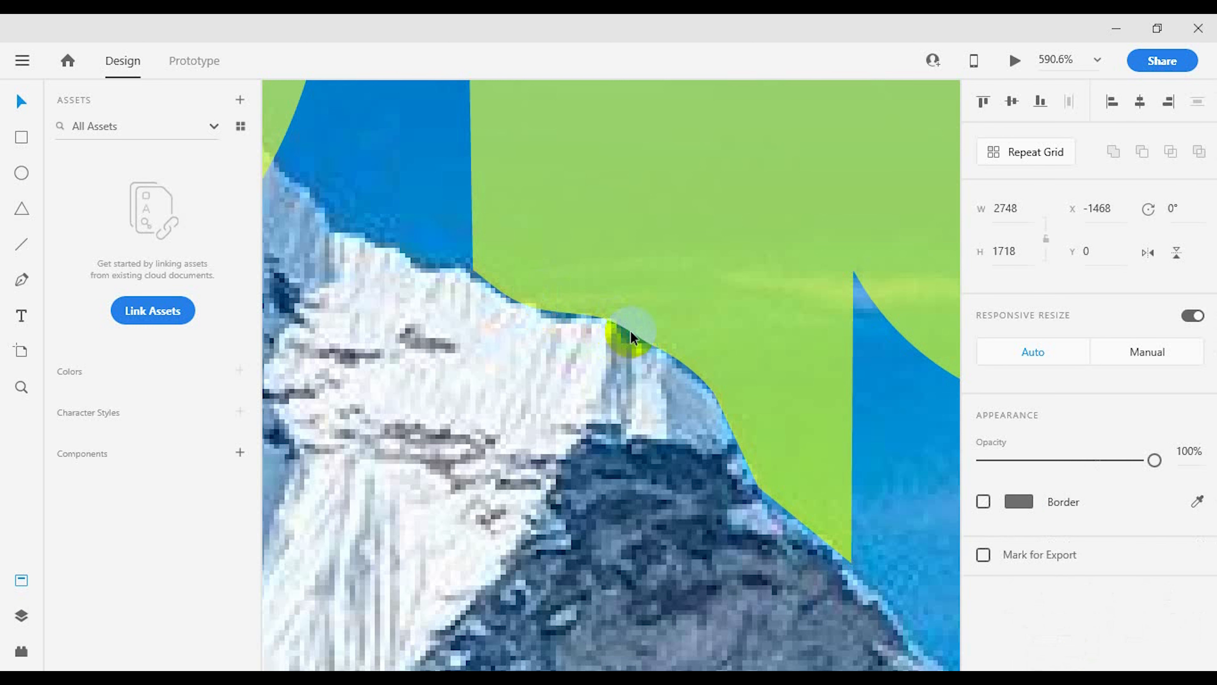
pyautogui.click(631, 330)
pyautogui.moveTo(629, 332); pyautogui.dragTo(631, 332)
pyautogui.click(632, 332)
pyautogui.click(635, 328)
pyautogui.click(634, 333)
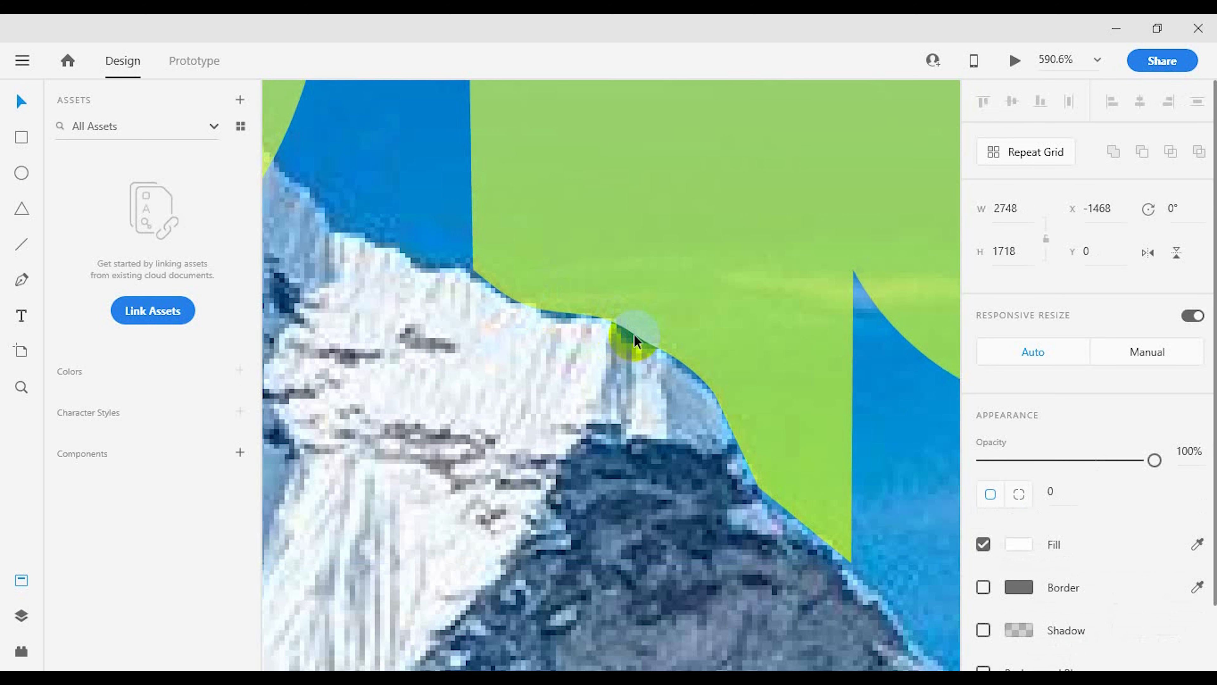
pyautogui.click(634, 334)
pyautogui.doubleClick(636, 335)
pyautogui.click(624, 340)
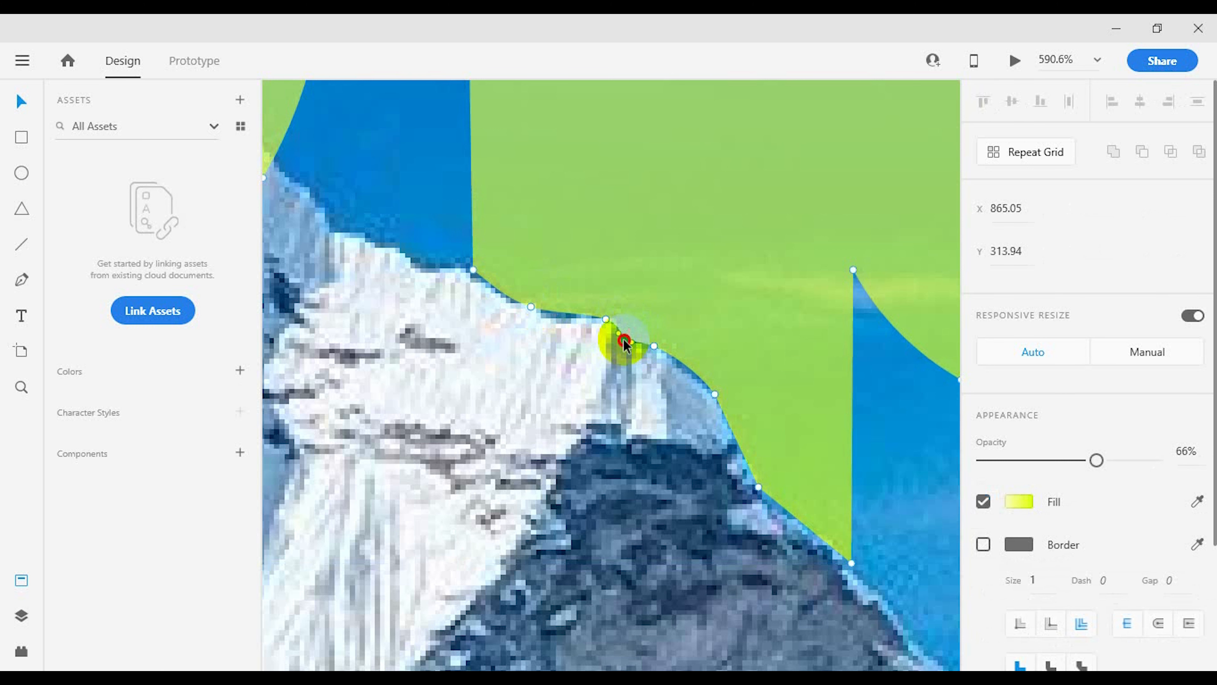
# Refine the "b" stem's bottom edge with four more anchors between the existing ones, ending with one at X 895.86, Y 347.97.
pyautogui.click(566, 319)
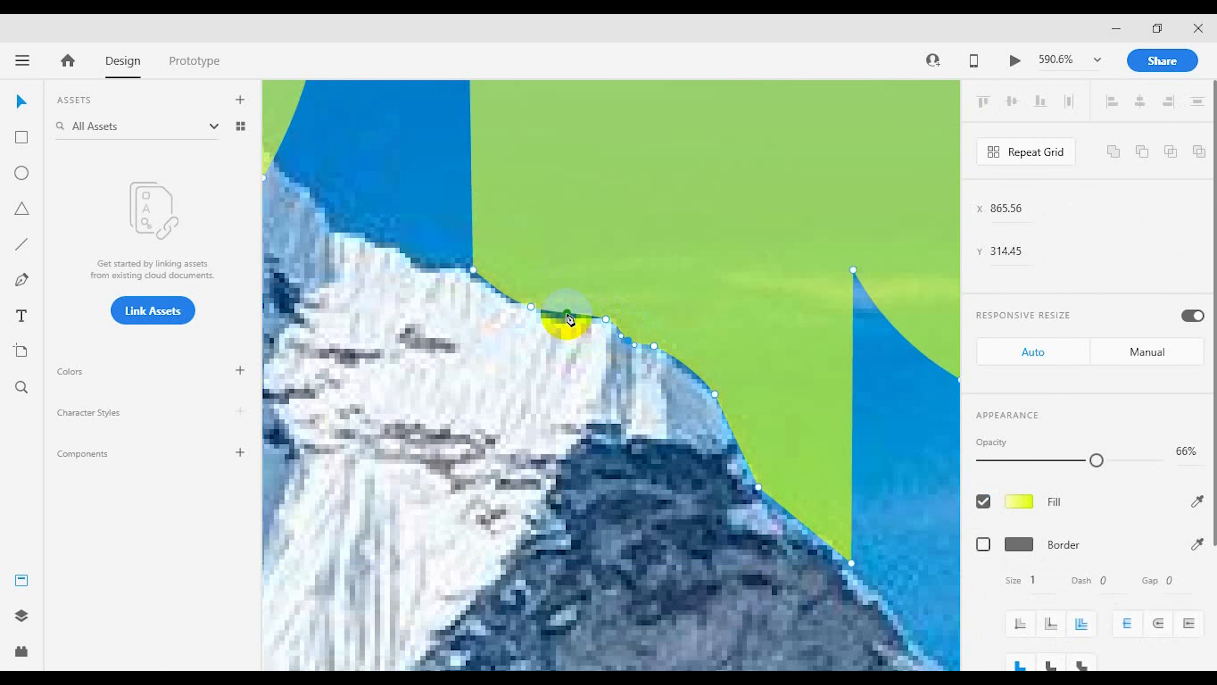
pyautogui.click(502, 293)
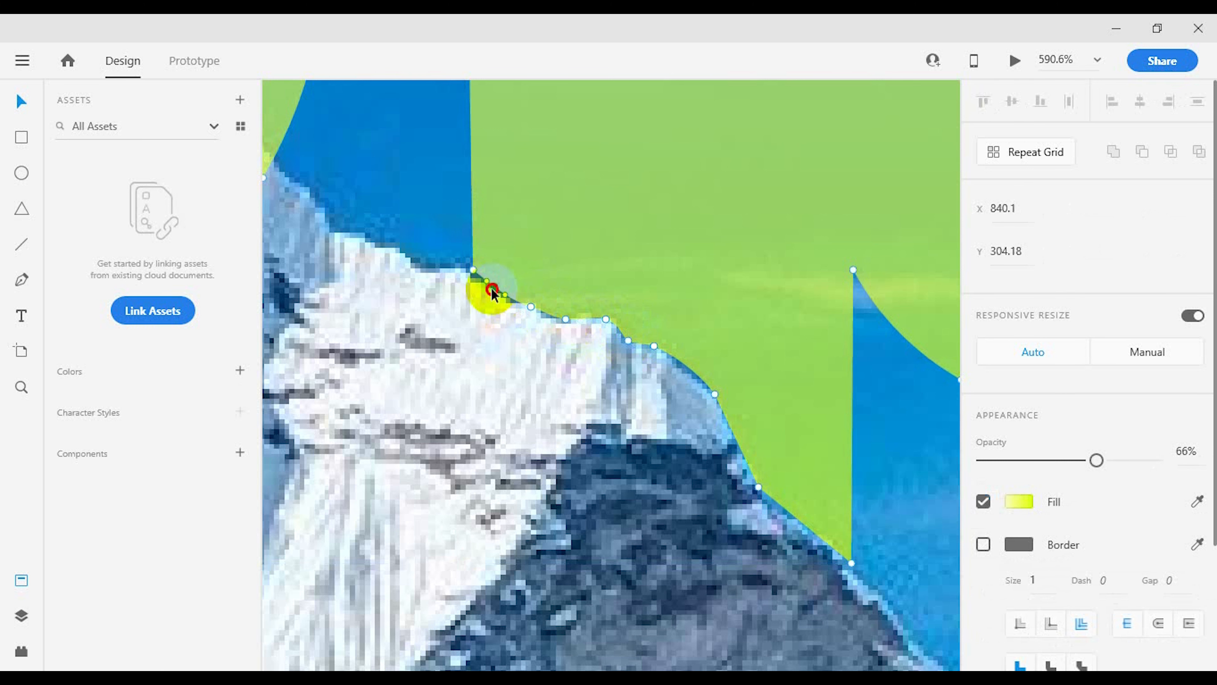
pyautogui.click(688, 373)
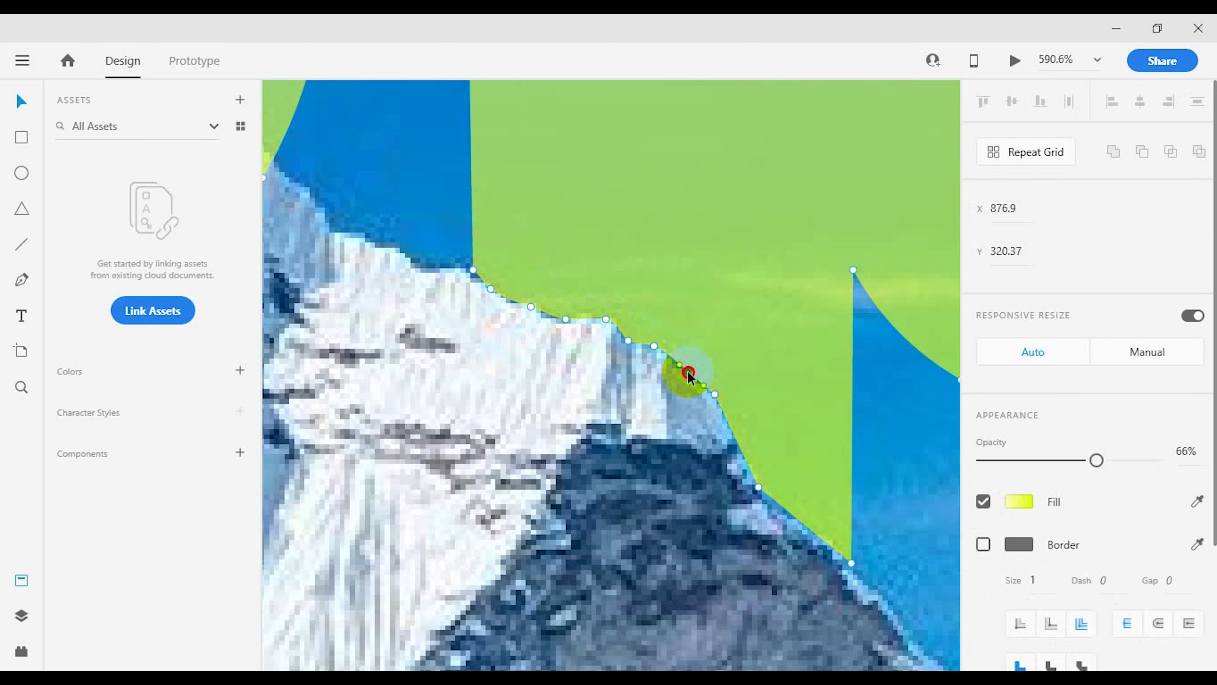
pyautogui.click(788, 518)
# Restore the "Adobe" path's opacity to 100% and finish editing it.
pyautogui.scroll(-10, 656, 410)
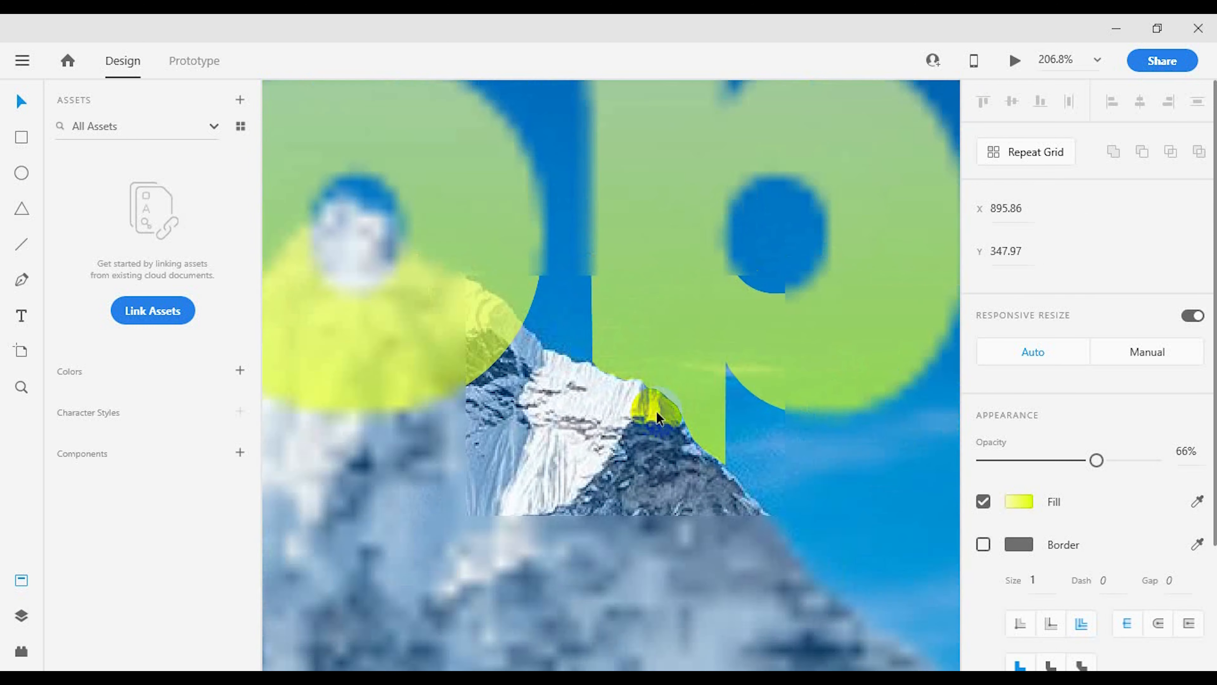
pyautogui.scroll(-2, 656, 410)
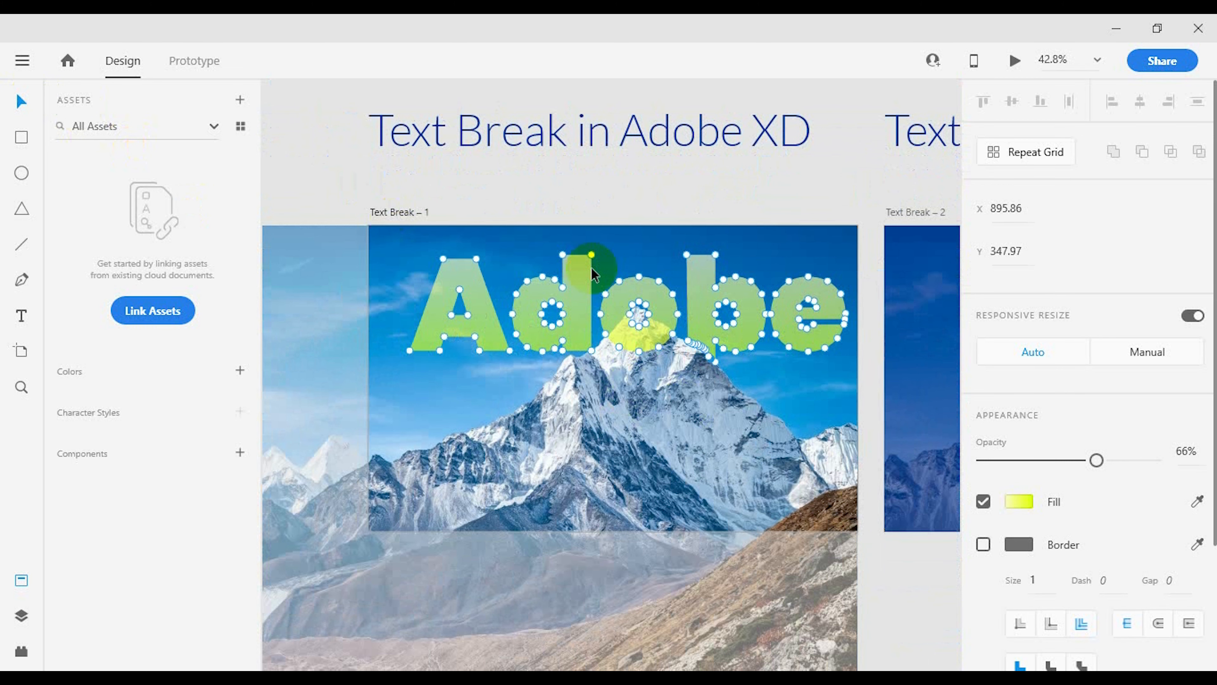
pyautogui.moveTo(1097, 460); pyautogui.dragTo(1204, 462)
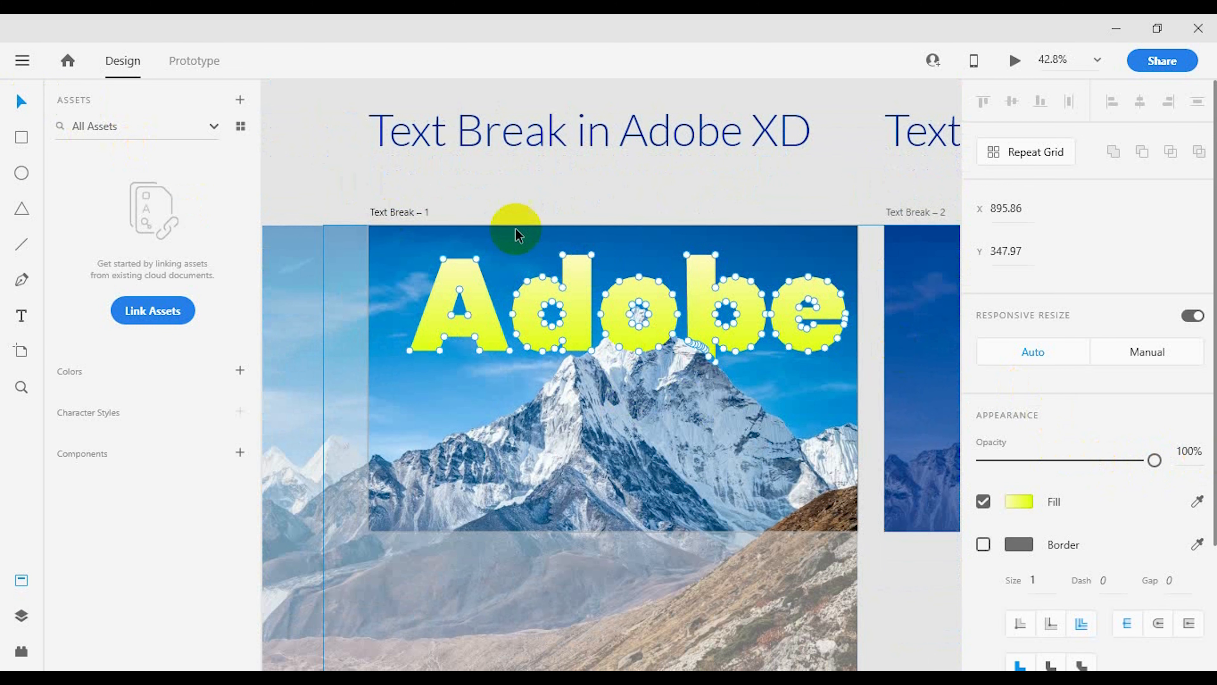
pyautogui.click(326, 169)
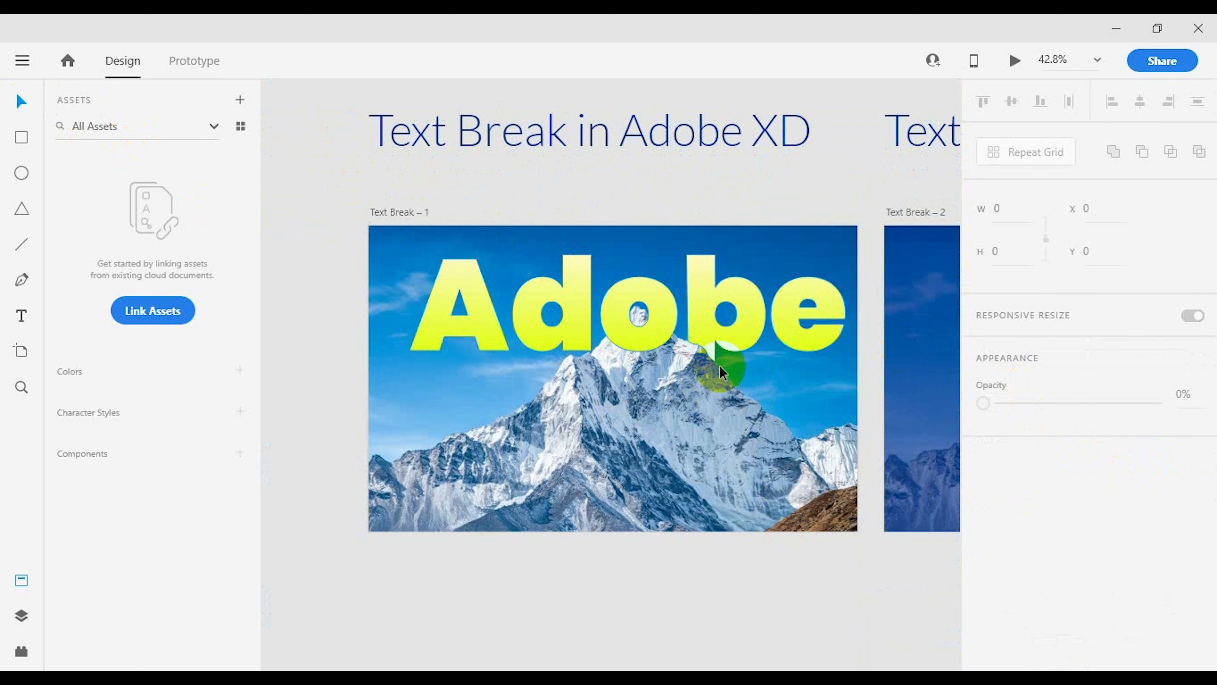
# Examine how the "b" stem's edge meets the mountain ridge, both up close and across the whole artboard.
pyautogui.scroll(6, 716, 337)
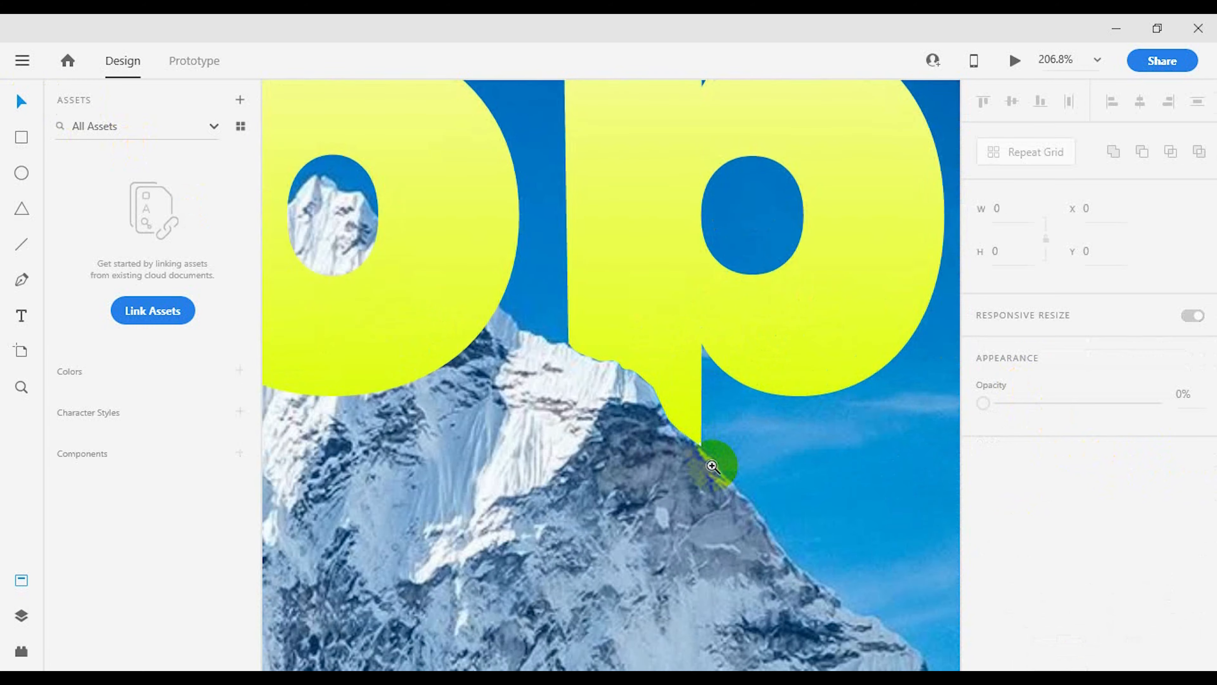
pyautogui.scroll(4, 657, 370)
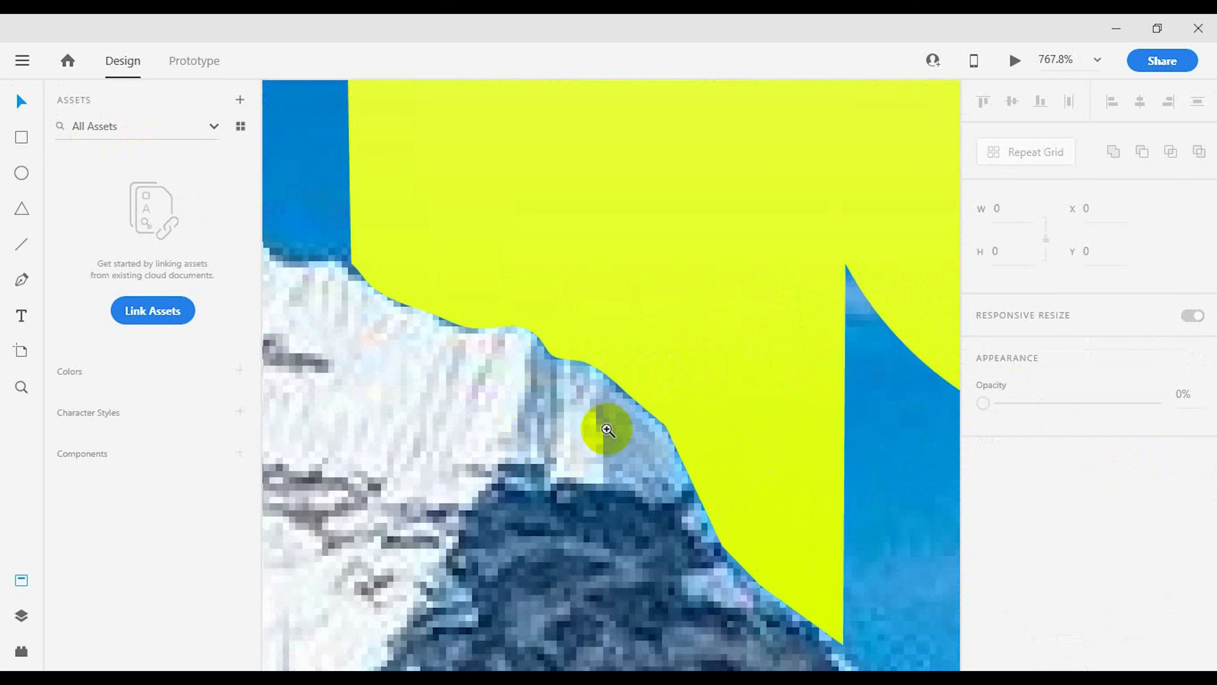
pyautogui.scroll(-4, 599, 407)
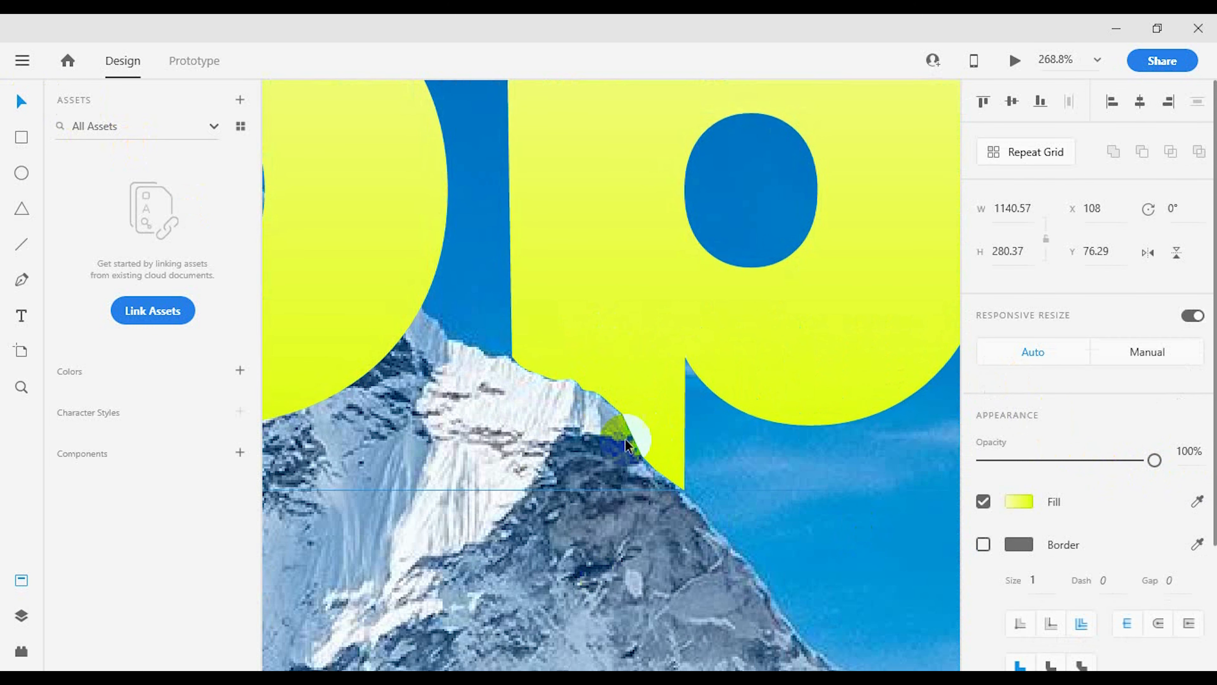
pyautogui.scroll(-3, 626, 370)
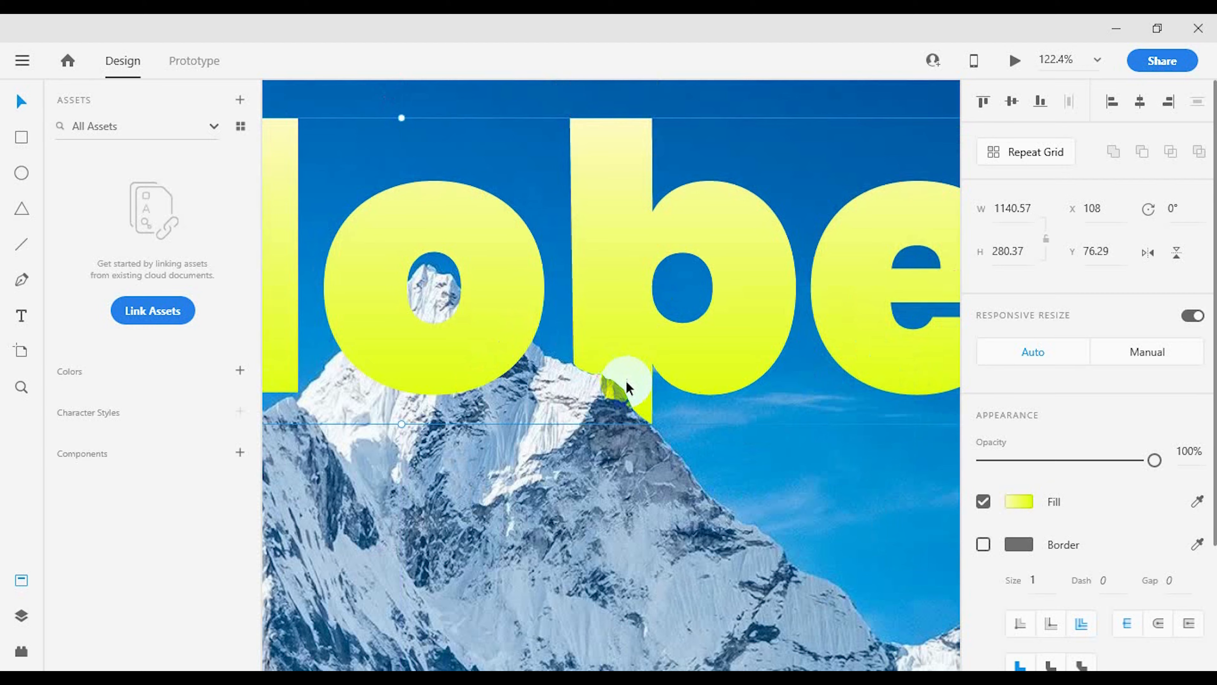
pyautogui.scroll(-4, 616, 361)
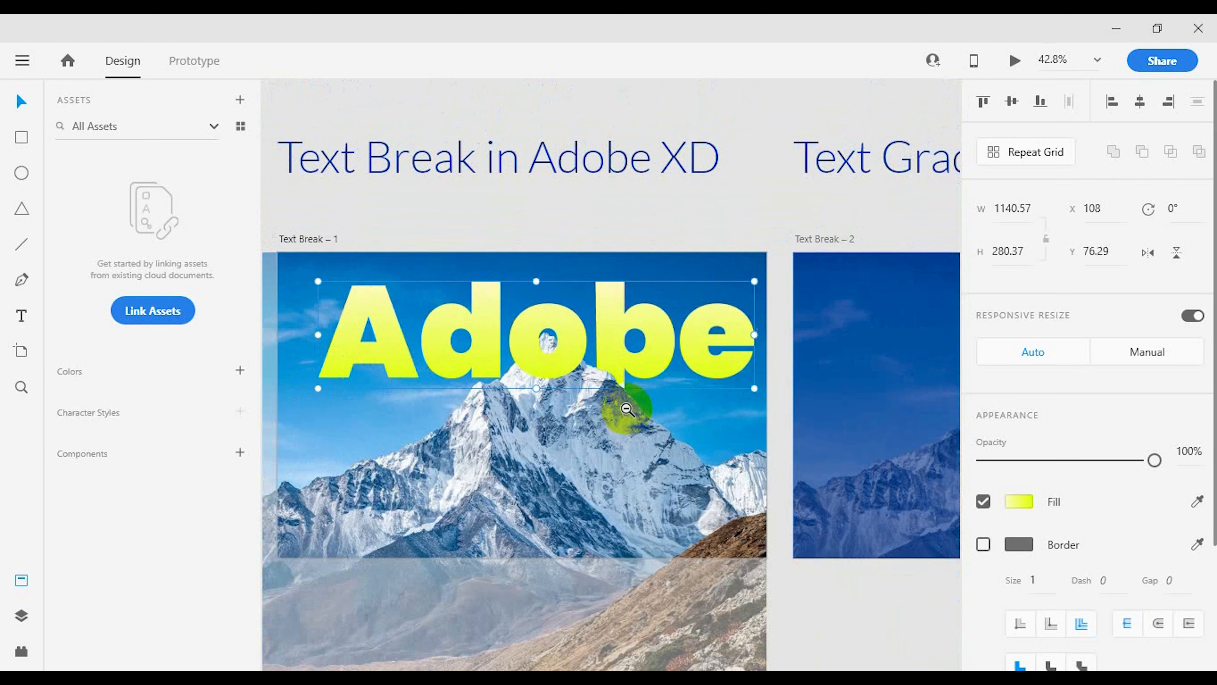
pyautogui.scroll(-1, 623, 406)
pyautogui.moveTo(642, 474); pyautogui.dragTo(664, 451)
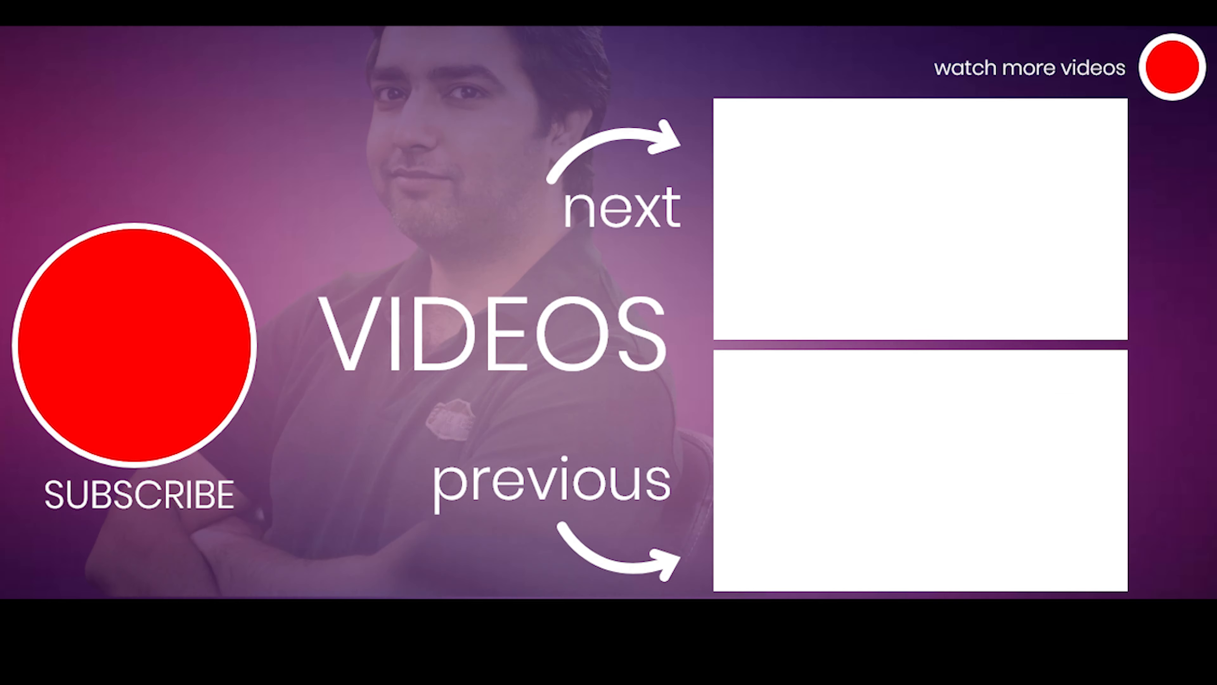